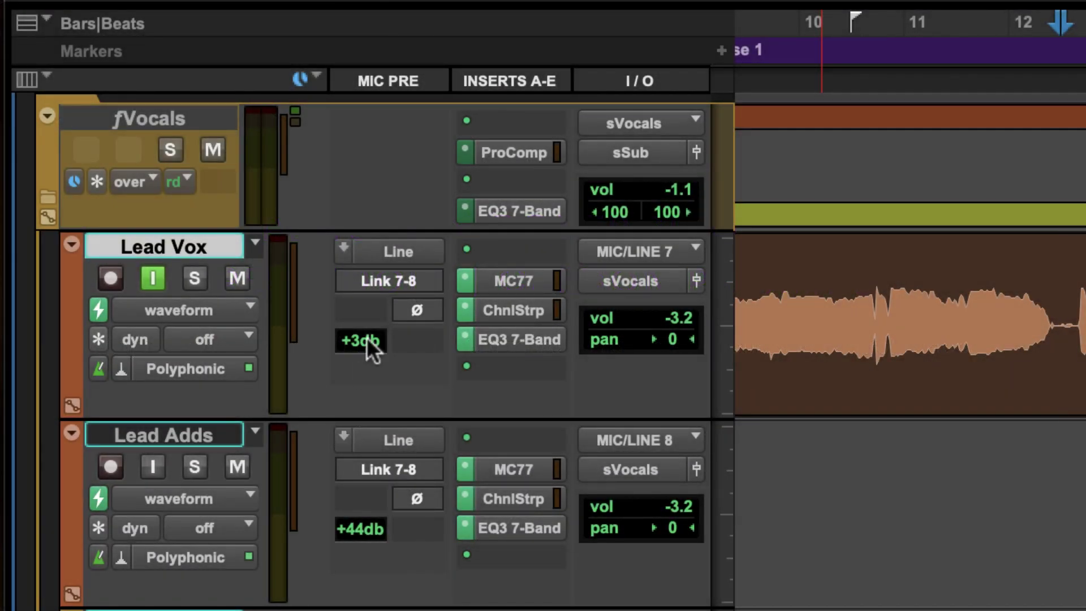
- Switch the Lead Vox preamp from Line to Mic, enable 48V phantom power and set gain to +41 dB
{"action": "left_click", "coordinate": [346, 252]}
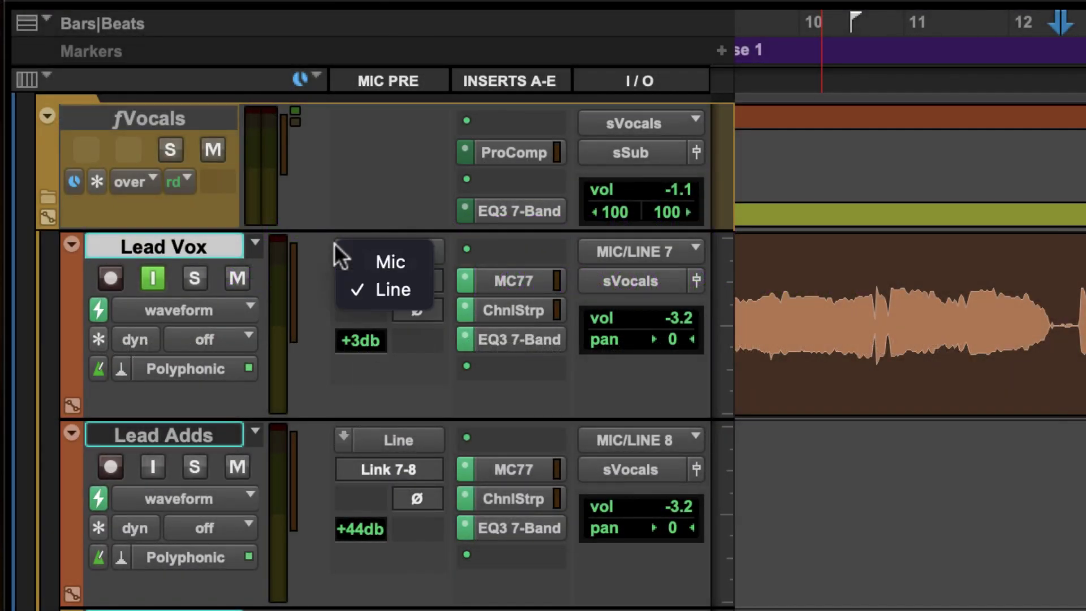
{"action": "left_click", "coordinate": [425, 260]}
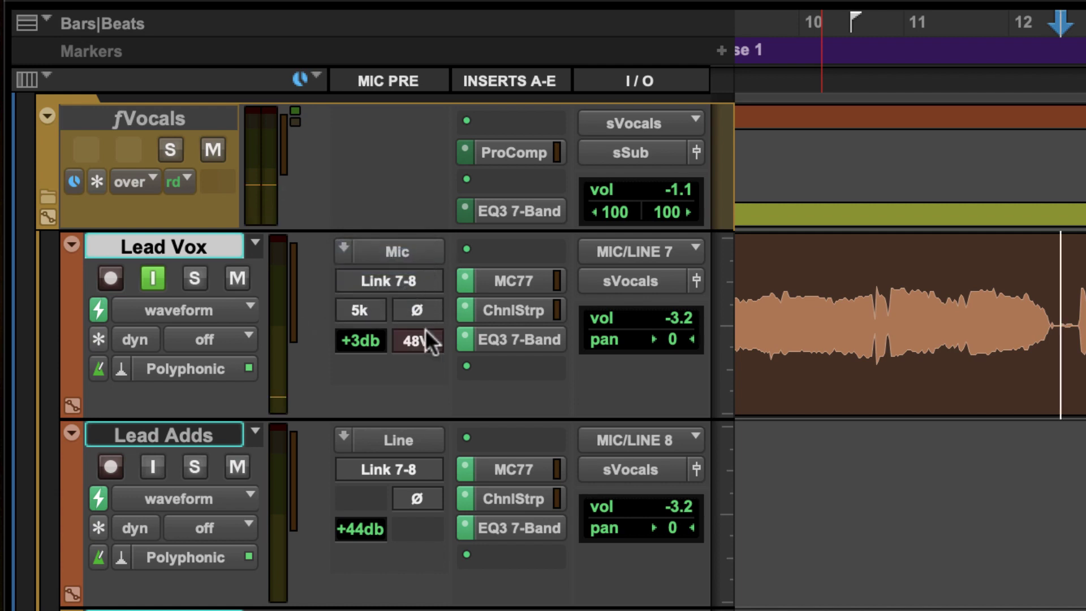
{"action": "left_click", "coordinate": [423, 344]}
{"action": "left_click", "coordinate": [459, 377]}
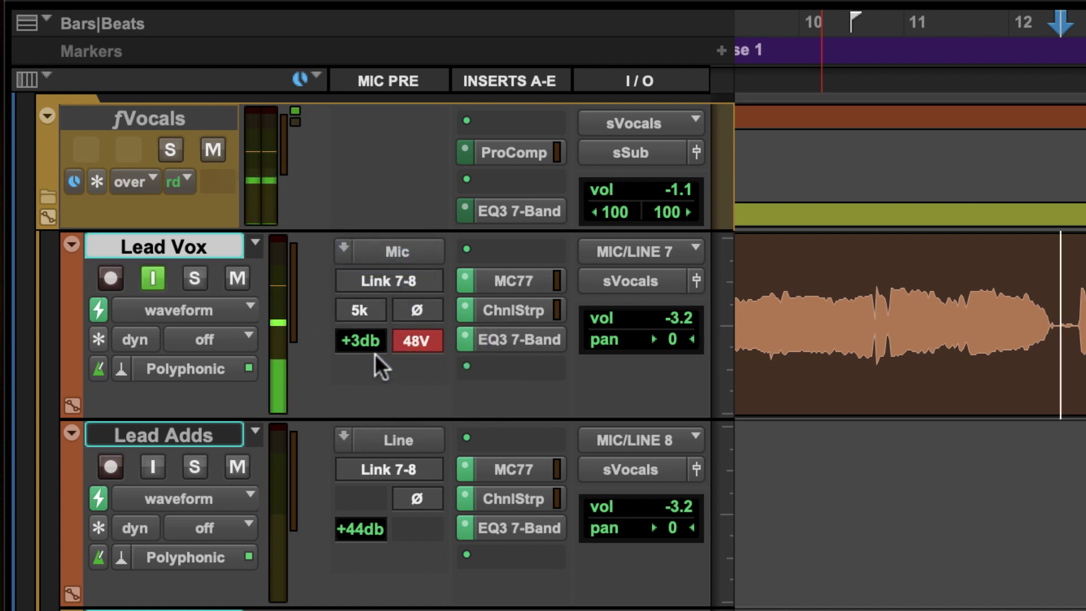
{"action": "left_click_drag", "start_coordinate": [363, 338], "coordinate": [360, 240]}
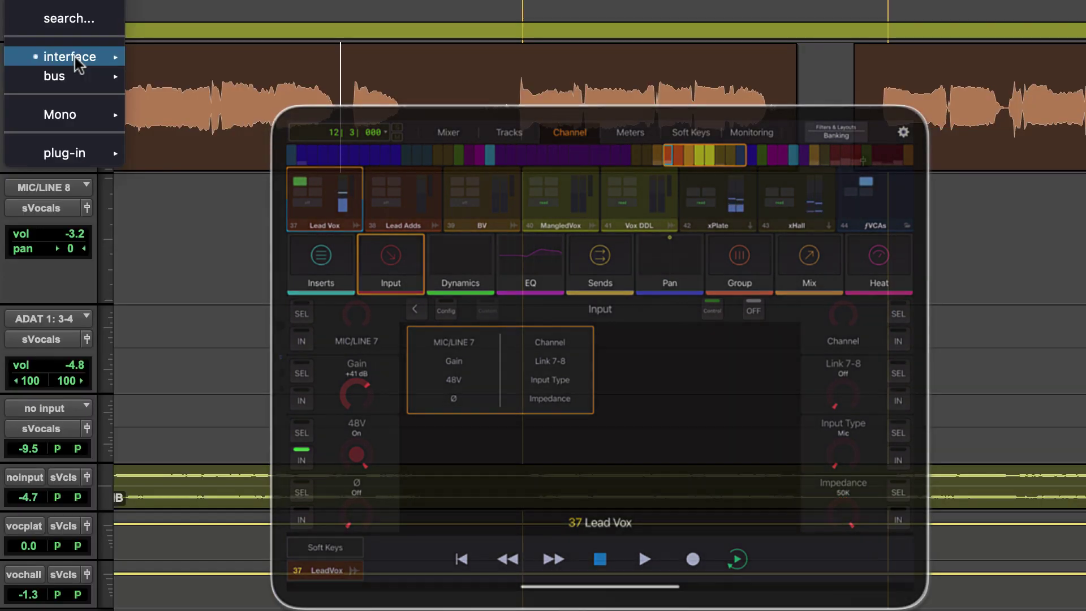
- Display Lead Vox's interface input list with MIC/LINE 7 (Mono) checked
{"action": "mouse_move", "coordinate": [78, 64]}
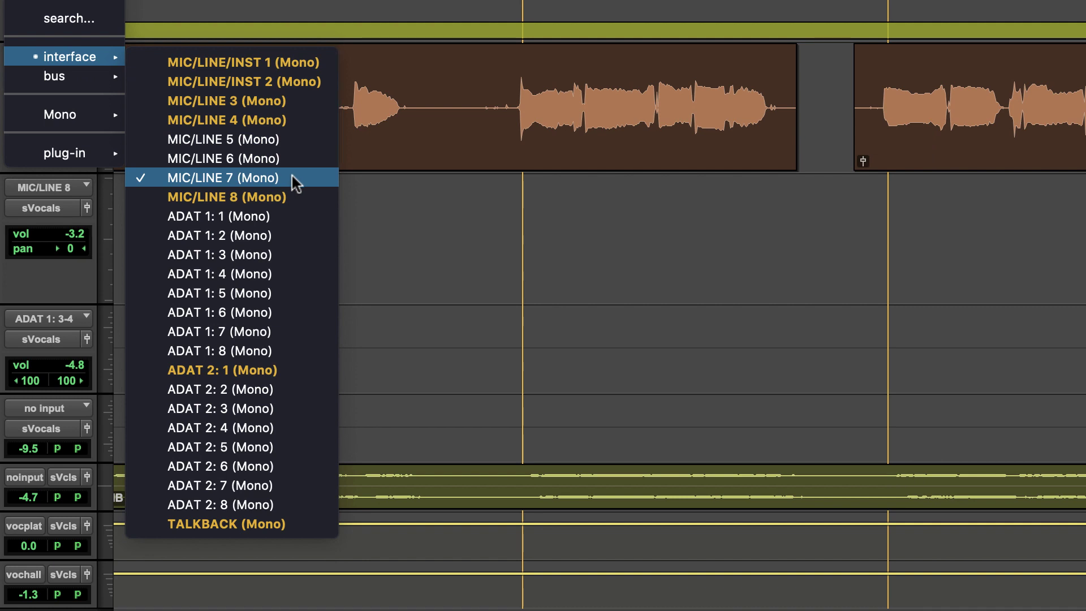
- Stop playback and add the Mic Preamps column to the Edit window via Edit Window Views
{"action": "left_click", "coordinate": [402, 191]}
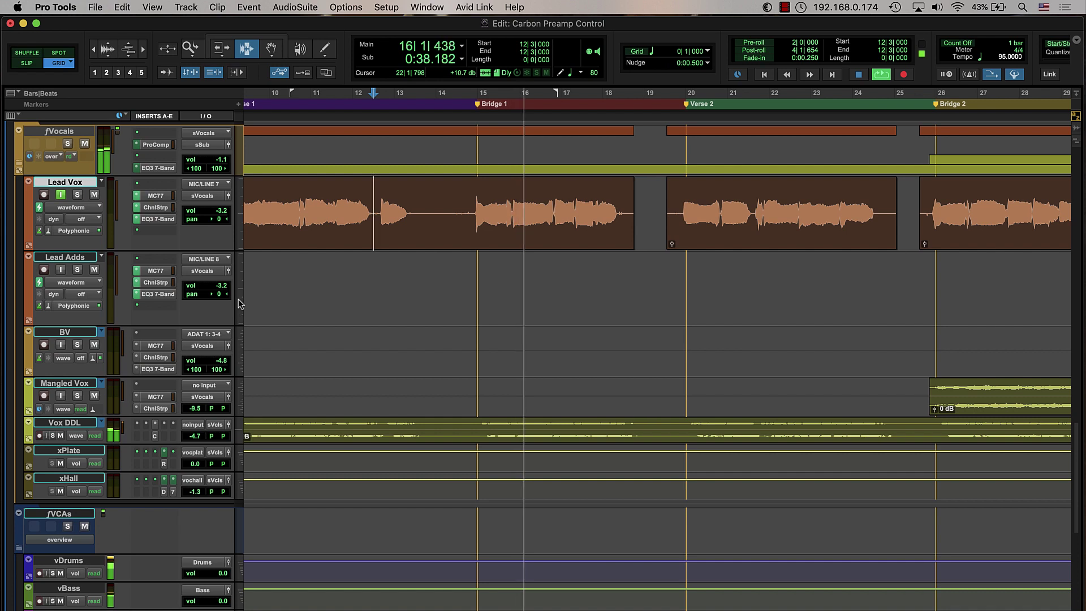
{"action": "key", "text": "space"}
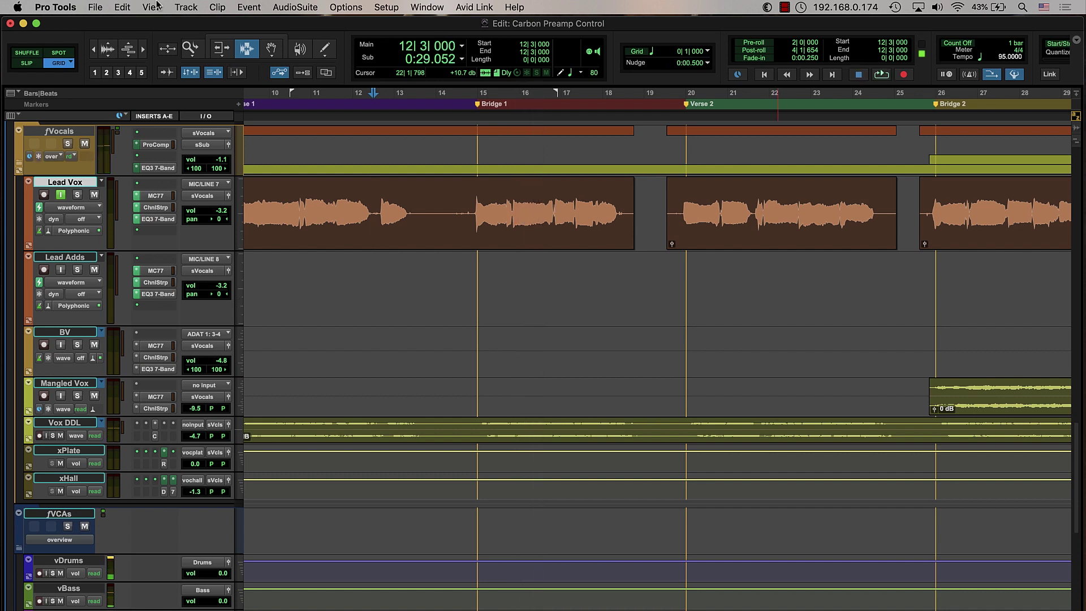
{"action": "left_click", "coordinate": [152, 7]}
{"action": "mouse_move", "coordinate": [224, 58]}
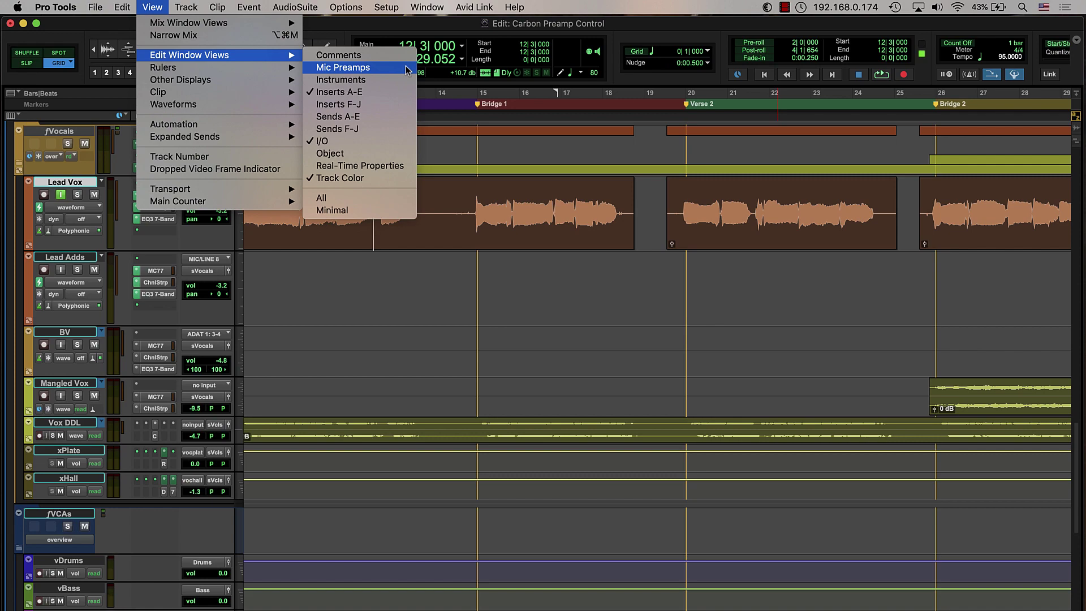
{"action": "left_click", "coordinate": [343, 67]}
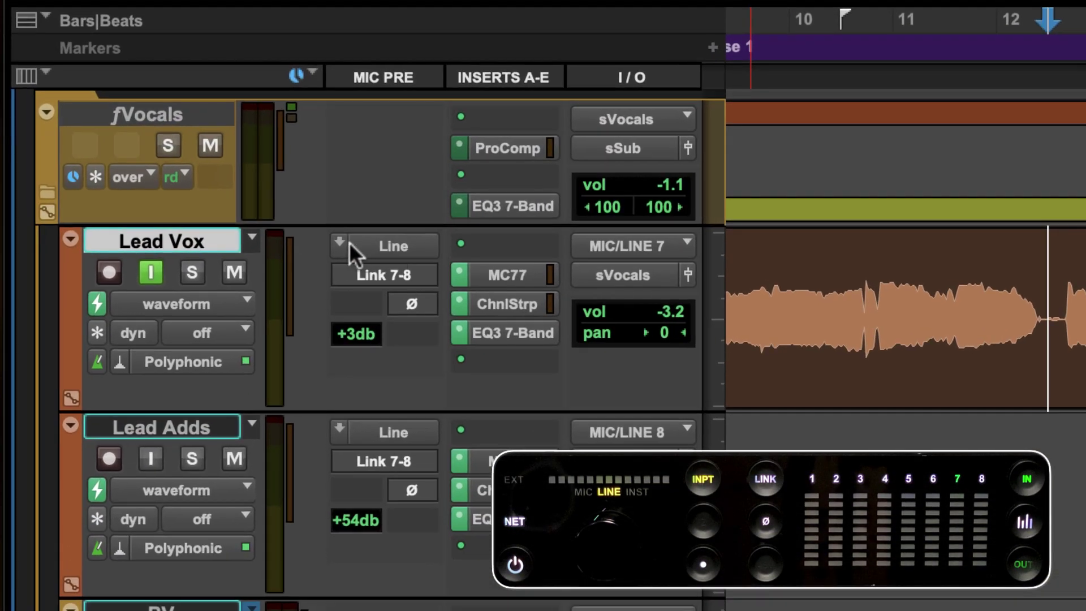
- Set Lead Vox's preamp to Mic input with 48V on and gain at +41 dB
{"action": "left_click", "coordinate": [260, 218]}
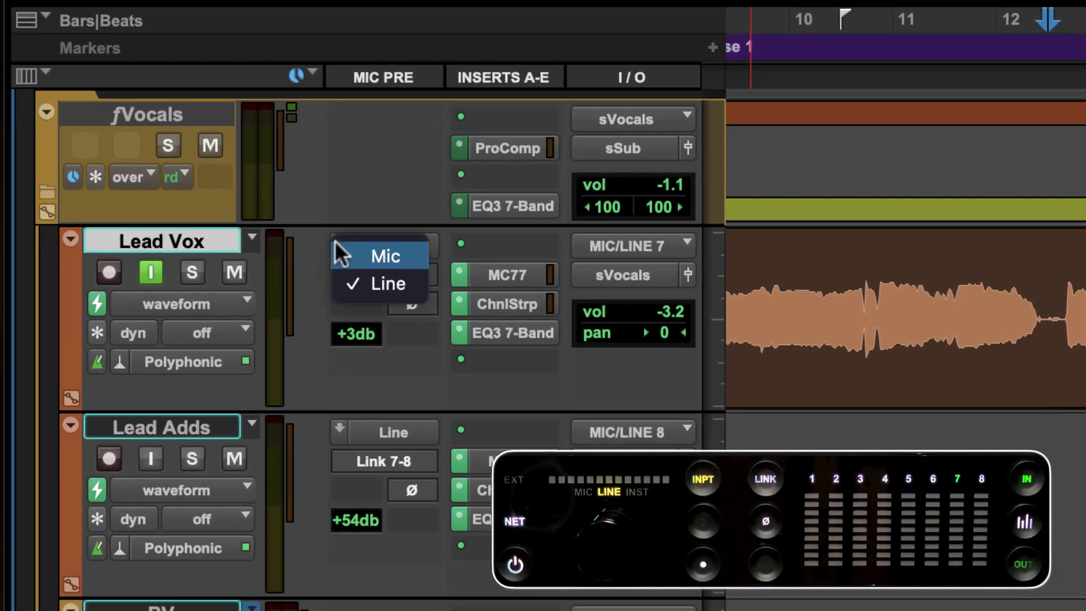
{"action": "left_click", "coordinate": [420, 255]}
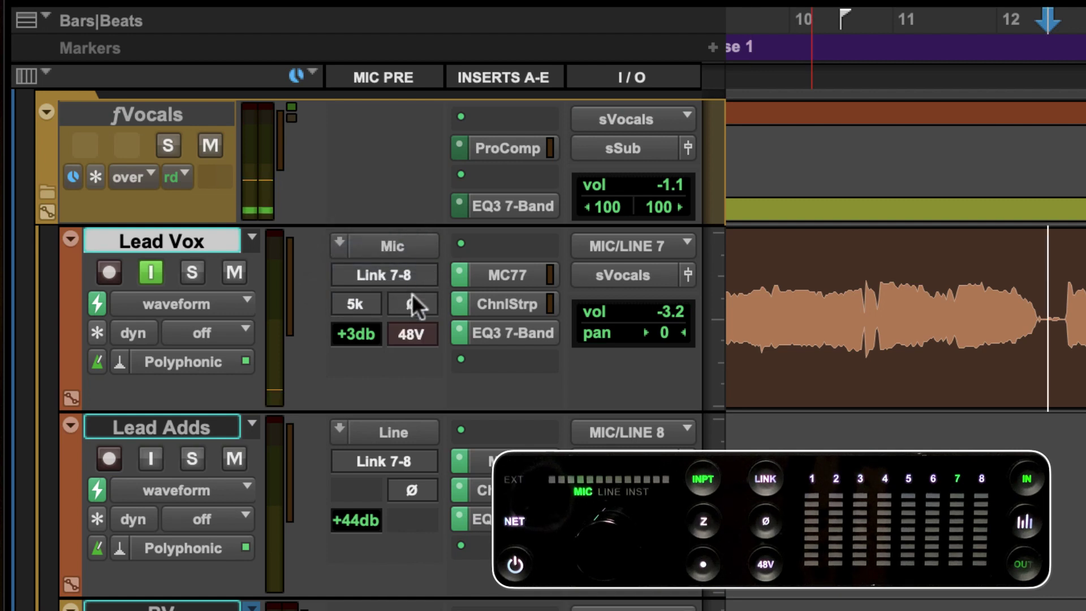
{"action": "left_click", "coordinate": [417, 335]}
{"action": "left_click", "coordinate": [453, 372]}
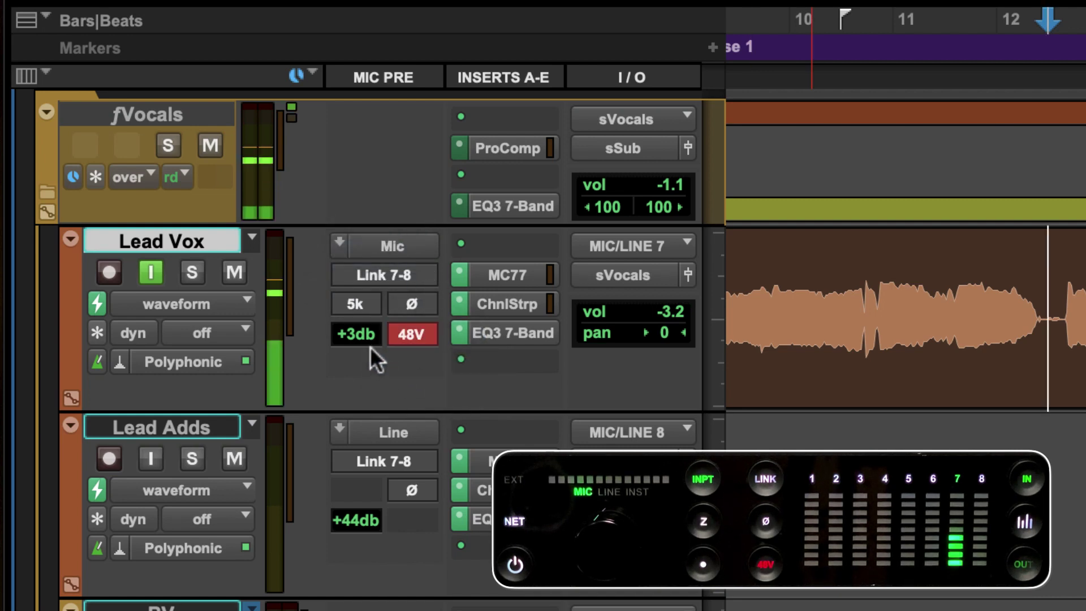
{"action": "left_click_drag", "start_coordinate": [368, 328], "coordinate": [351, 232]}
- Change Lead Vox's preamp impedance to 50k, then settle on 1k Ohm
{"action": "left_click", "coordinate": [361, 305]}
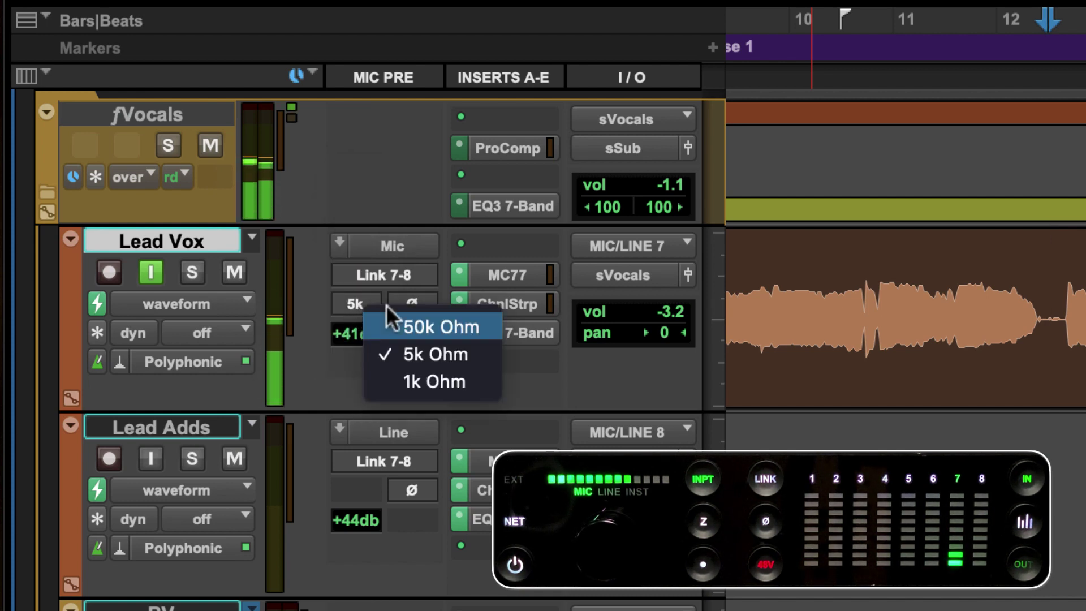
{"action": "left_click", "coordinate": [458, 330]}
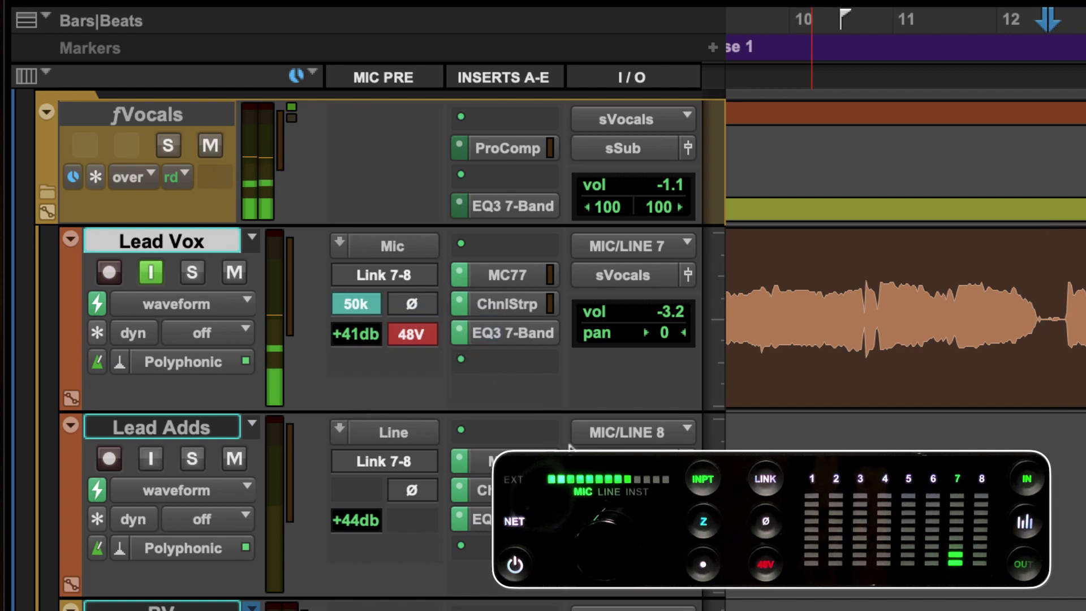
{"action": "left_click", "coordinate": [368, 298]}
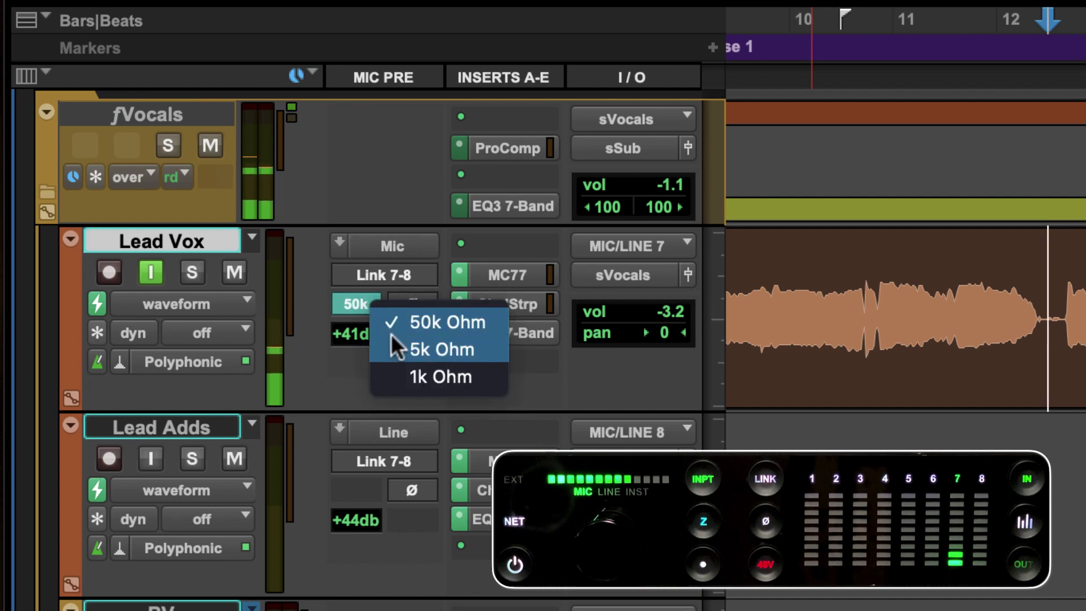
{"action": "left_click", "coordinate": [436, 371]}
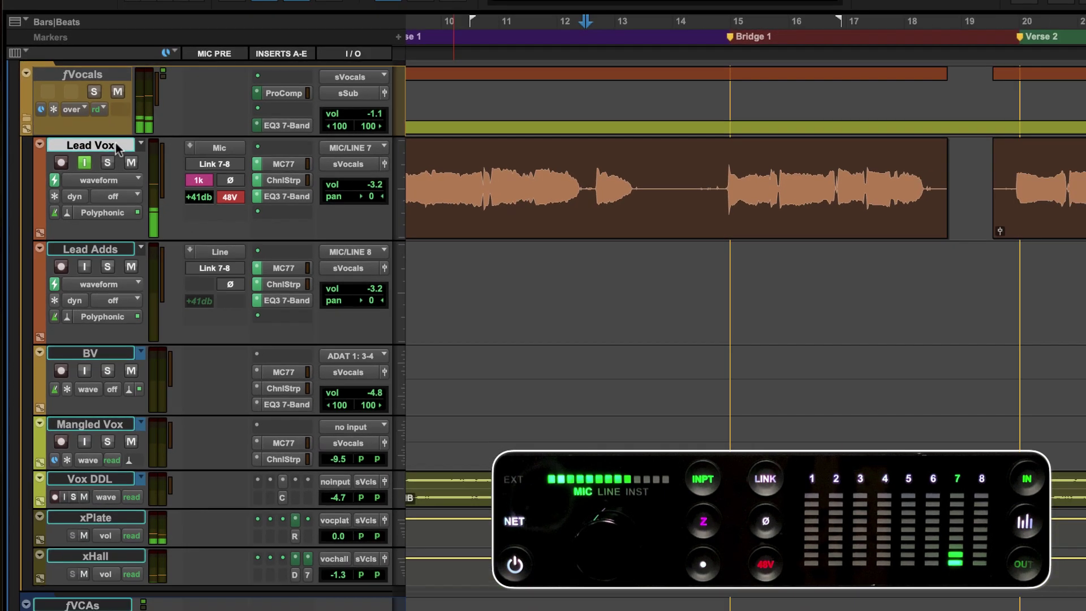
- Save Lead Vox as track preset 'Vox Chain C' under Pro Tools | Carbon, with Track Data to Recall reviewed
{"action": "right_click", "coordinate": [113, 142]}
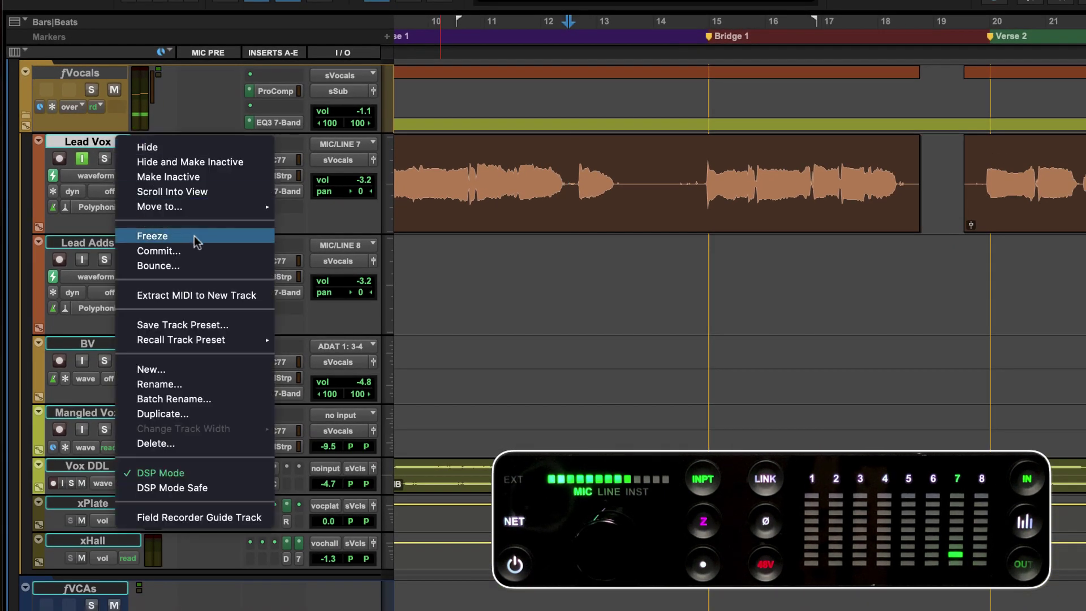
{"action": "left_click", "coordinate": [229, 324]}
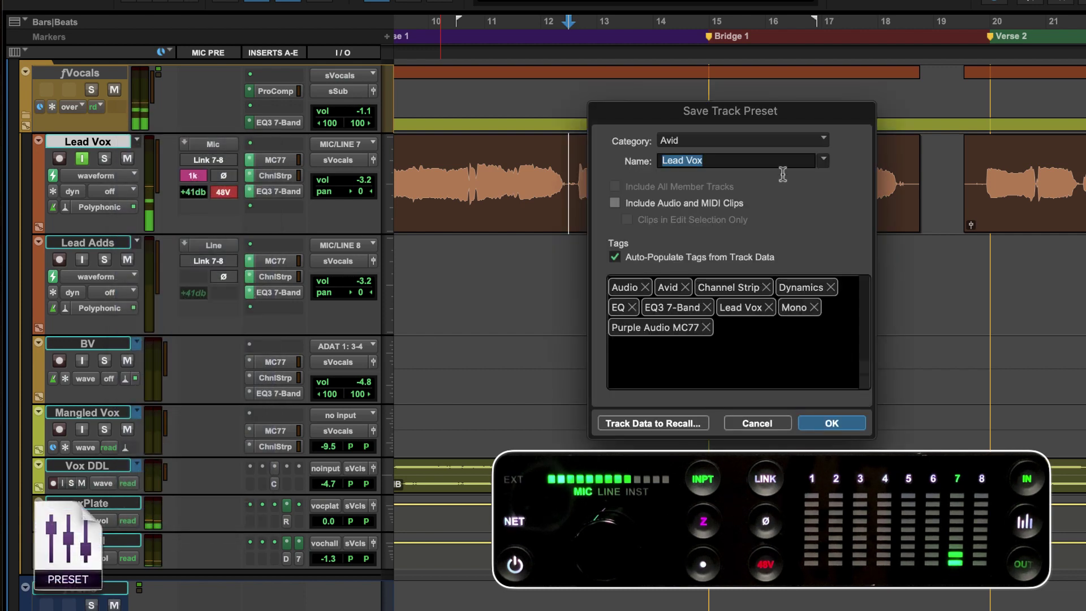
{"action": "left_click", "coordinate": [773, 140]}
{"action": "left_click", "coordinate": [860, 228]}
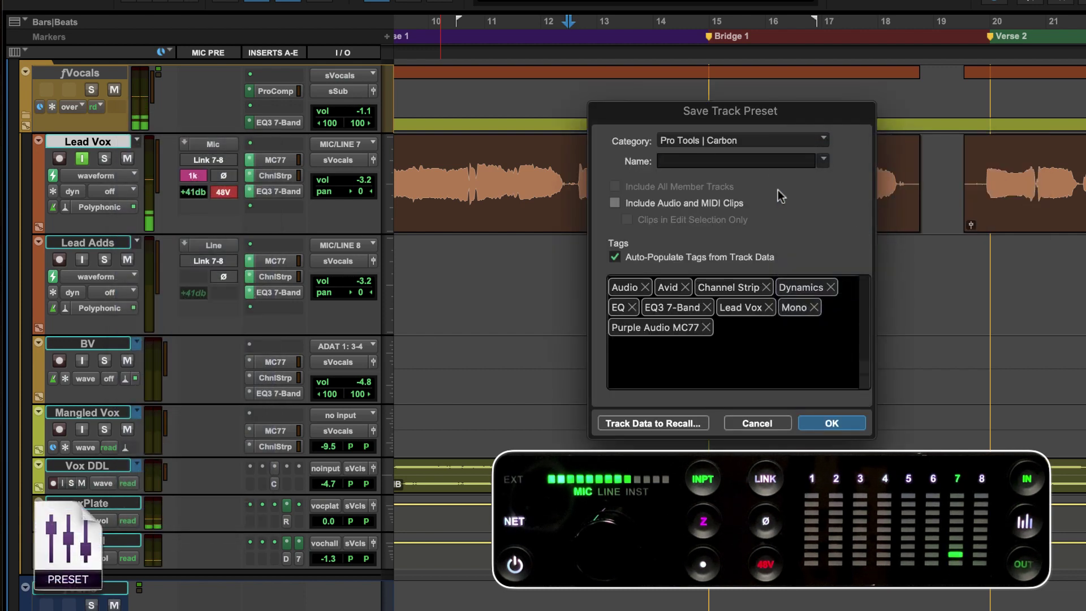
{"action": "type", "text": "Vox Chain C"}
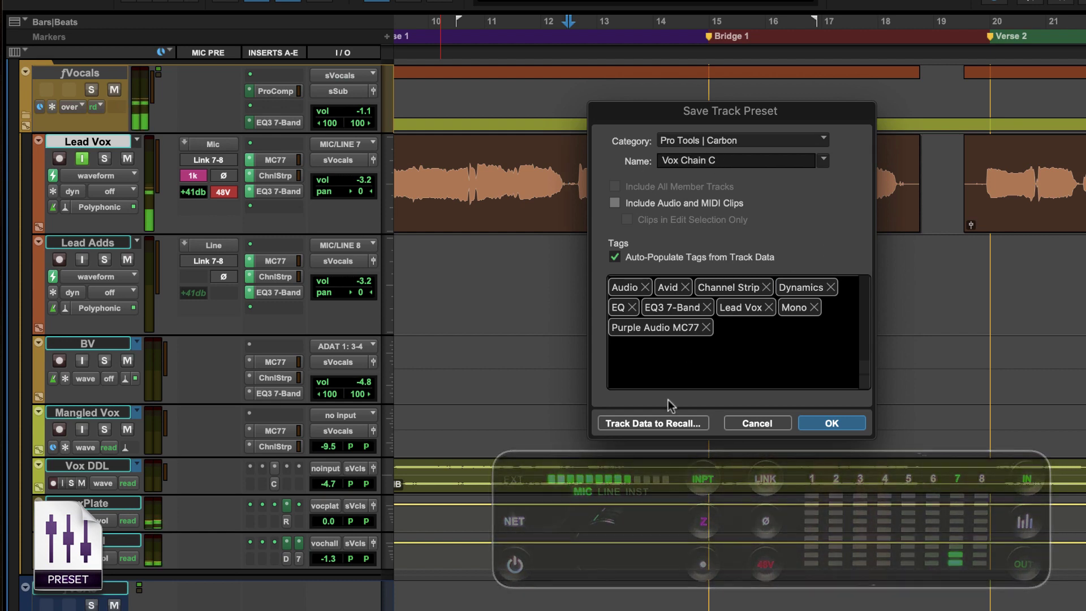
{"action": "left_click", "coordinate": [671, 424]}
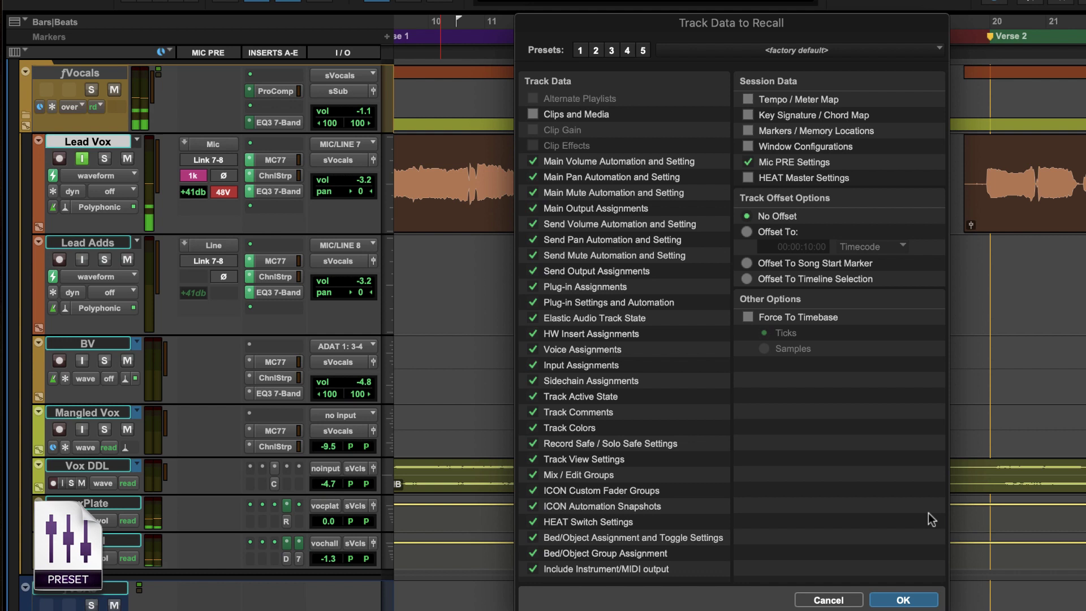
{"action": "left_click", "coordinate": [903, 599]}
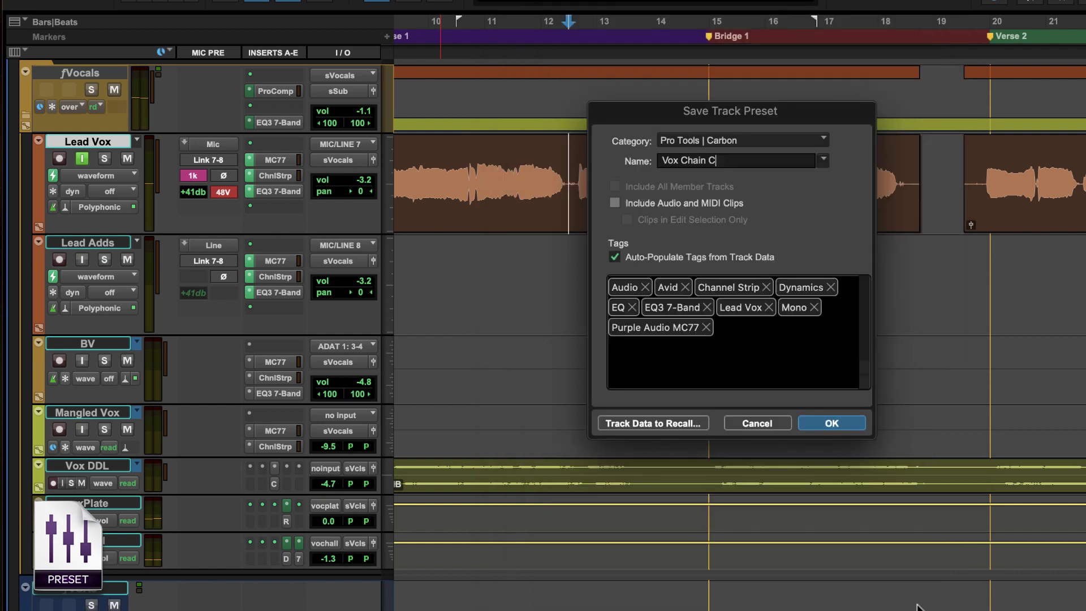
{"action": "left_click", "coordinate": [831, 424]}
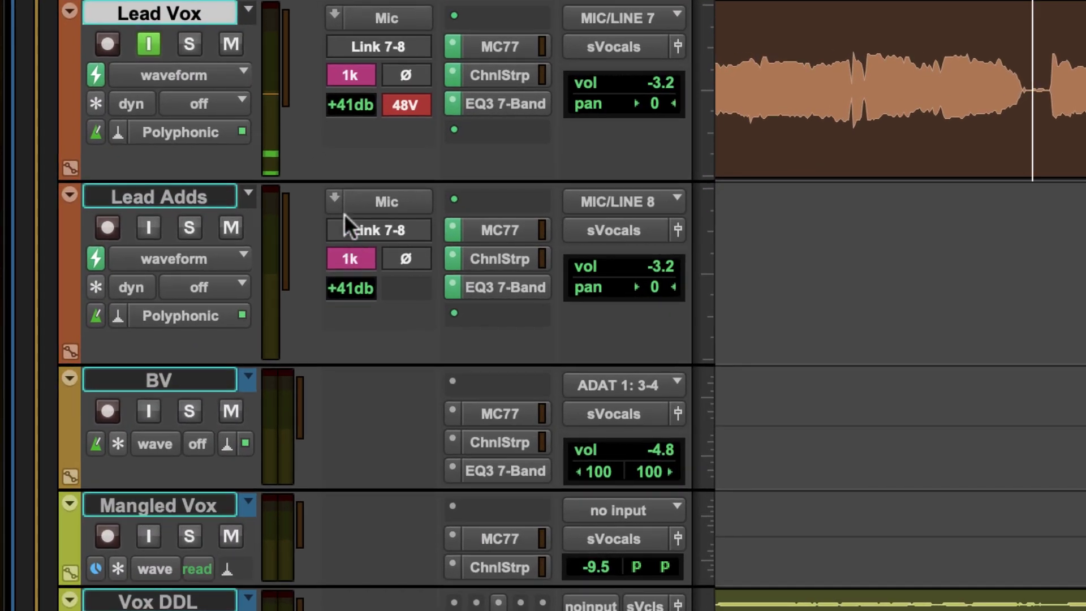
- Switch the Lead Adds preamp to Line input and bypass its line input gain
{"action": "left_click", "coordinate": [334, 198]}
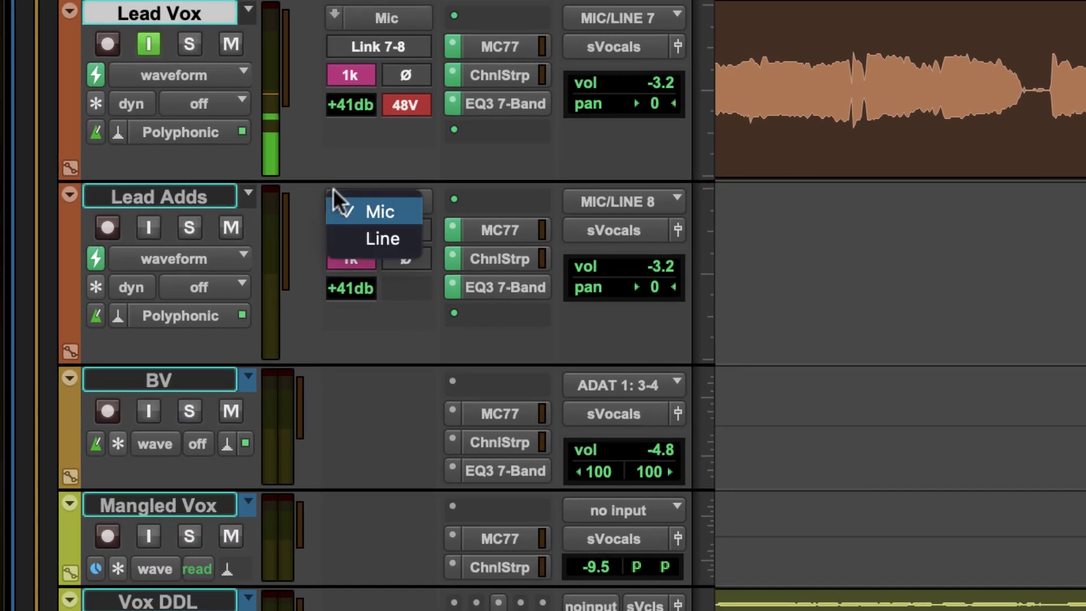
{"action": "left_click", "coordinate": [406, 239]}
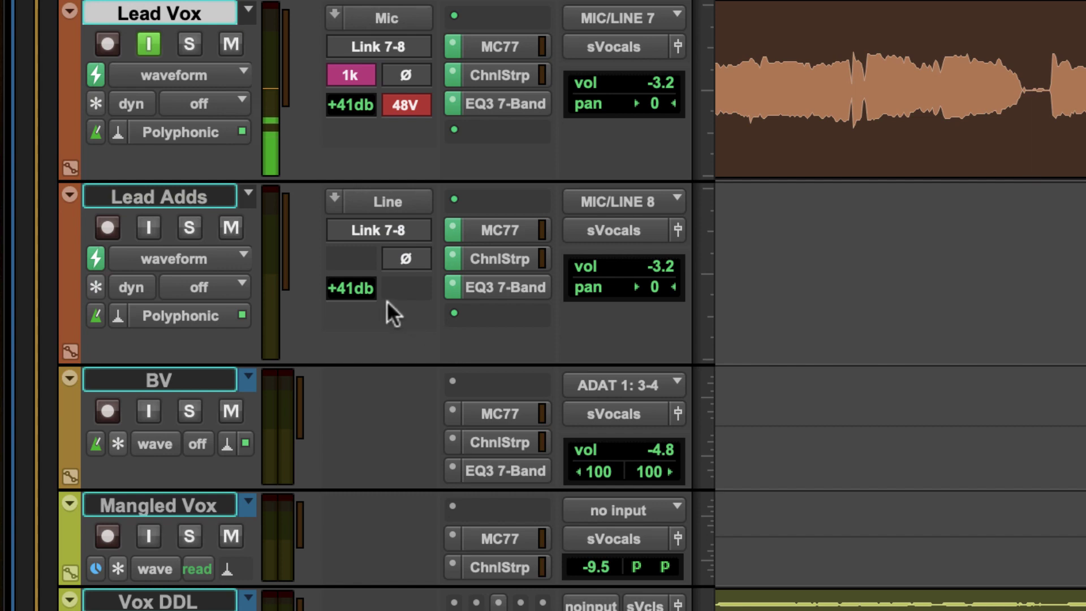
{"action": "left_click", "coordinate": [361, 287]}
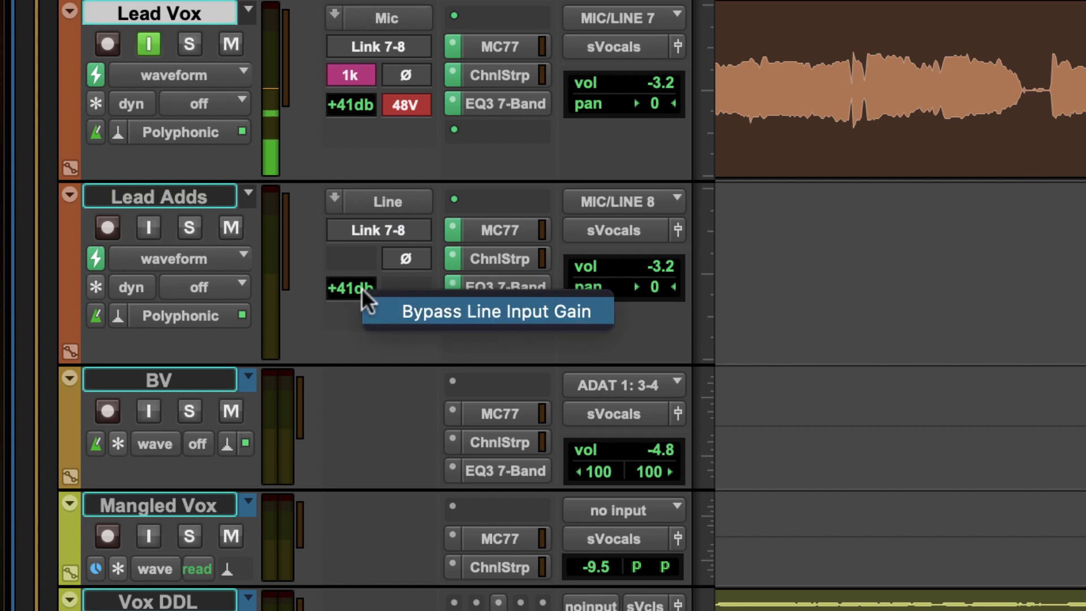
{"action": "left_click", "coordinate": [598, 314]}
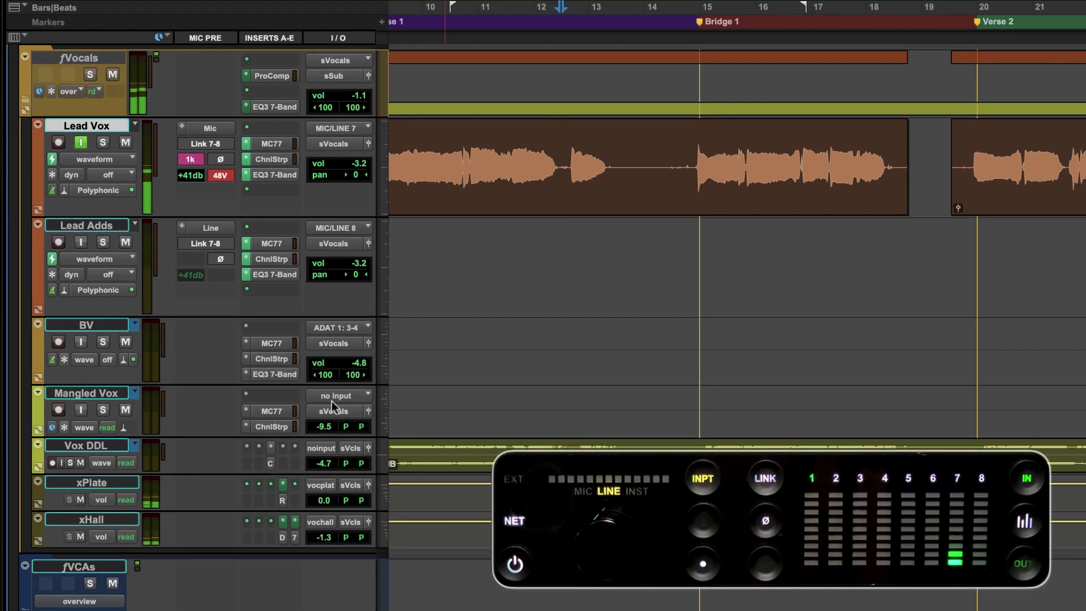
- Set the Hohner preamp to Inst input with about +31 dB gain and 90k Ohm impedance
{"action": "scroll", "coordinate": [331, 402], "scroll_direction": "up", "scroll_amount": 10}
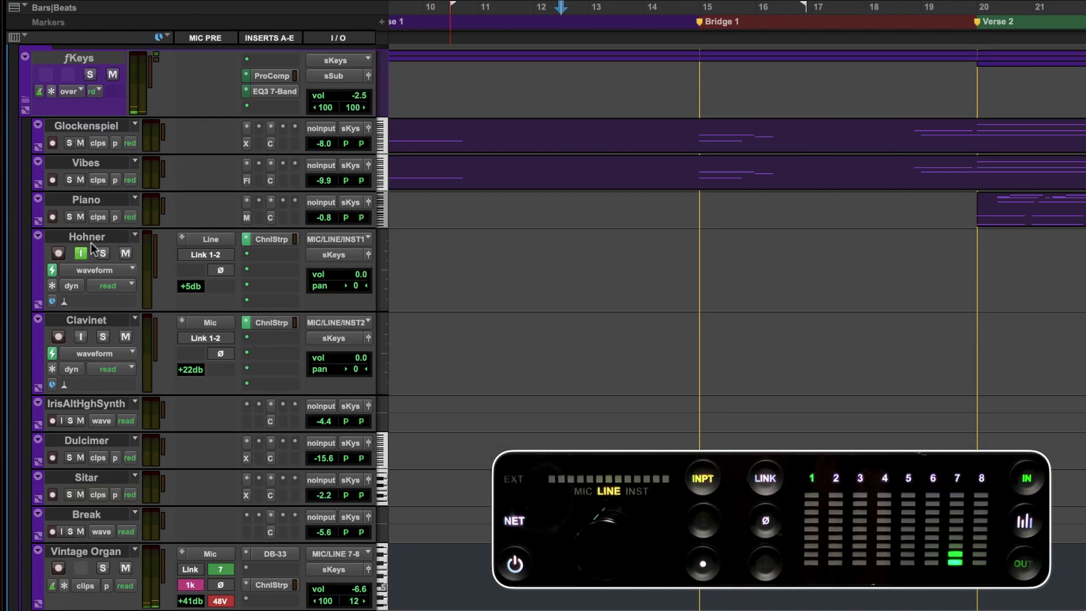
{"action": "left_click", "coordinate": [90, 241]}
{"action": "left_click", "coordinate": [210, 238]}
{"action": "left_click", "coordinate": [225, 274]}
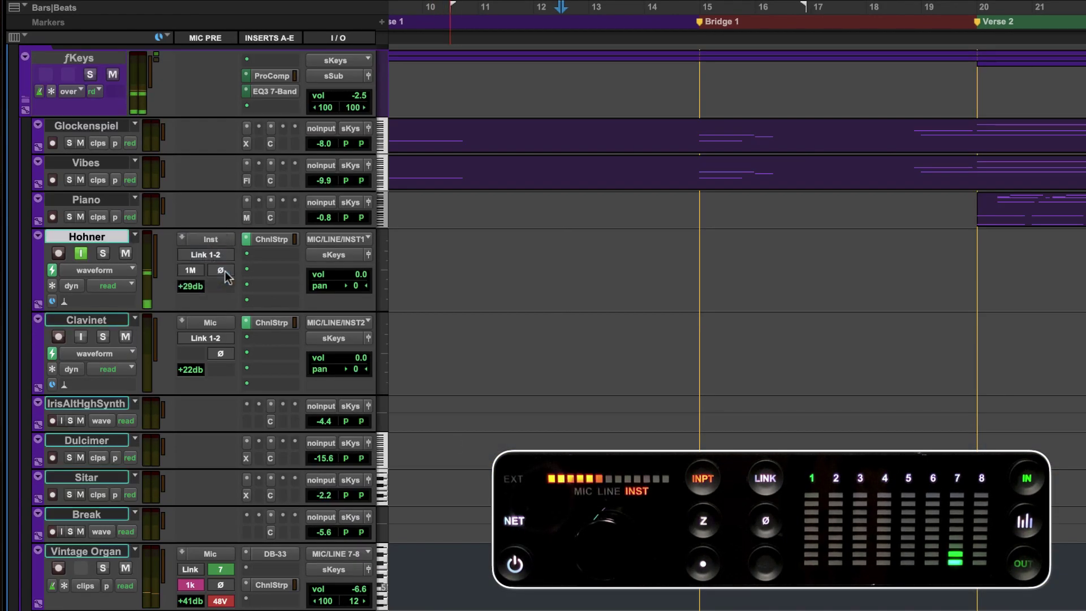
{"action": "mouse_move", "coordinate": [191, 286]}
{"action": "left_mouse_down"}
{"action": "mouse_move", "coordinate": [190, 299]}
{"action": "mouse_move", "coordinate": [198, 290]}
{"action": "left_mouse_up"}
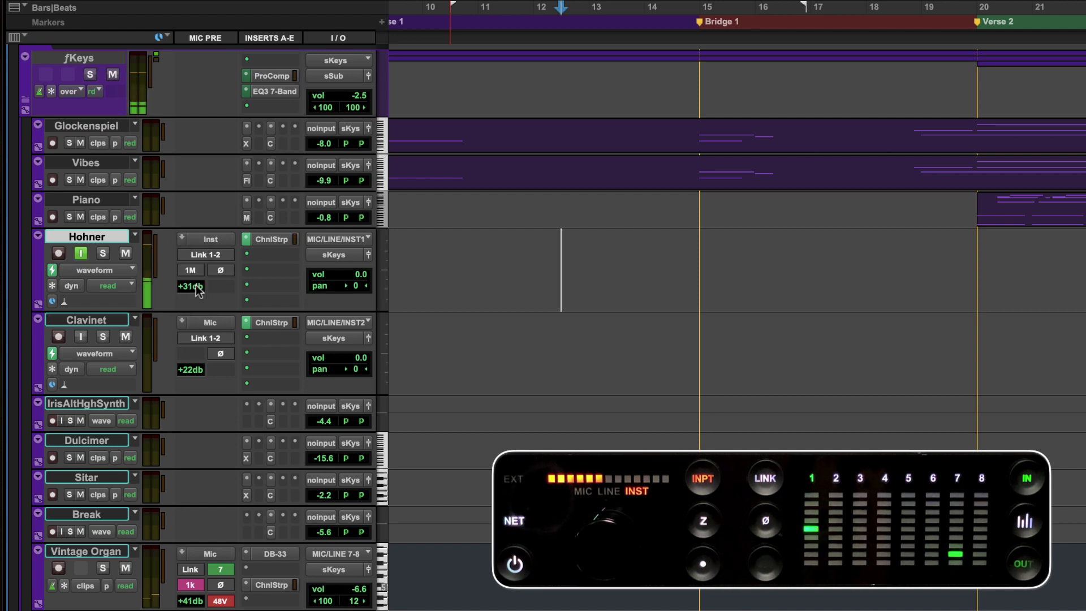
{"action": "left_click", "coordinate": [198, 271]}
{"action": "left_click", "coordinate": [223, 309]}
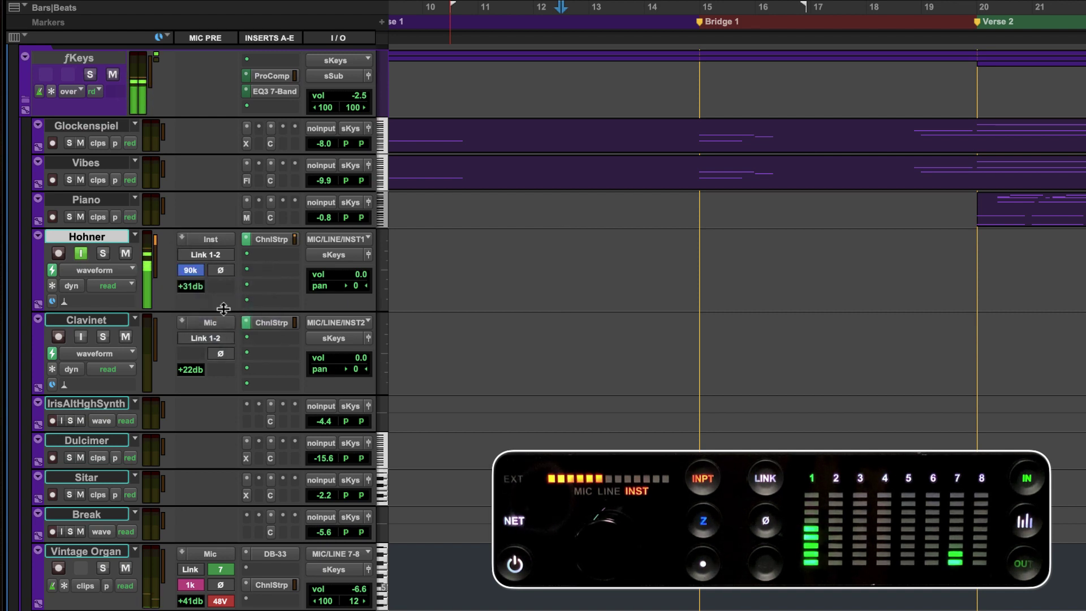
- Open Hohner's Channel Strip plug-in and refine its preamp to +32 dB and 70k Ohm
{"action": "left_click", "coordinate": [271, 238]}
{"action": "left_click_drag", "start_coordinate": [195, 291], "coordinate": [194, 287]}
{"action": "left_click", "coordinate": [190, 270]}
{"action": "left_click", "coordinate": [232, 323]}
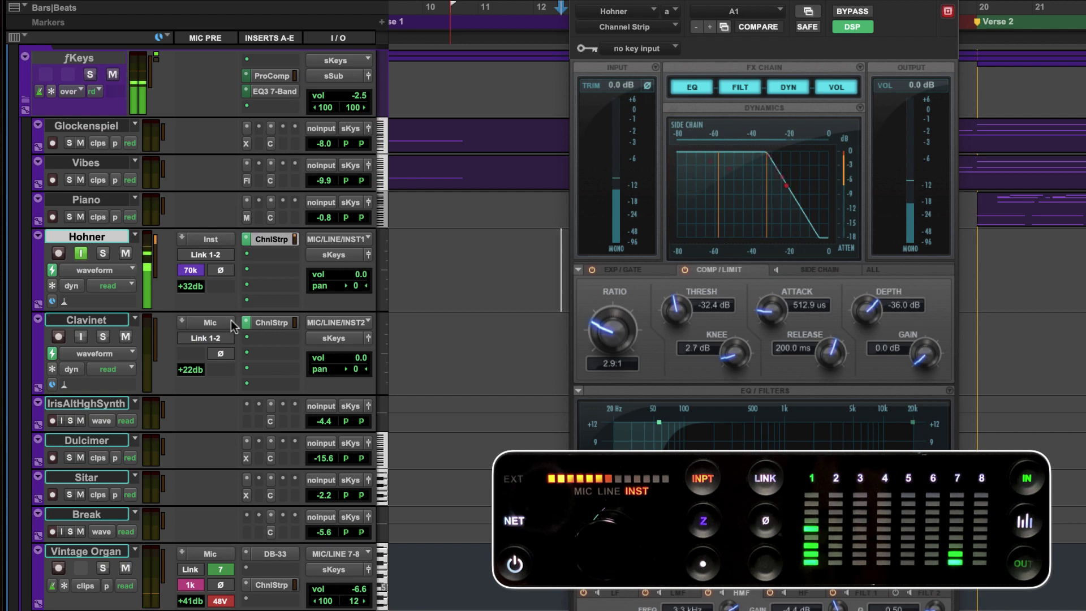
- Recall the Pro Tools | Carbon 'Hohner Clean' track preset onto Hohner and open its Inst preamp window
{"action": "right_click", "coordinate": [107, 235]}
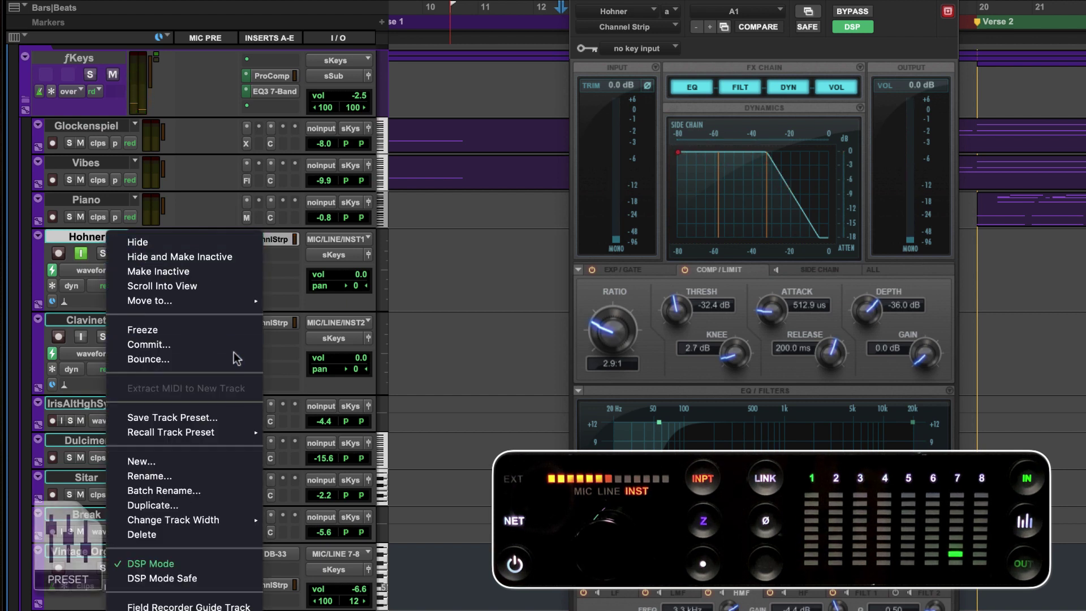
{"action": "mouse_move", "coordinate": [170, 432]}
{"action": "mouse_move", "coordinate": [326, 466]}
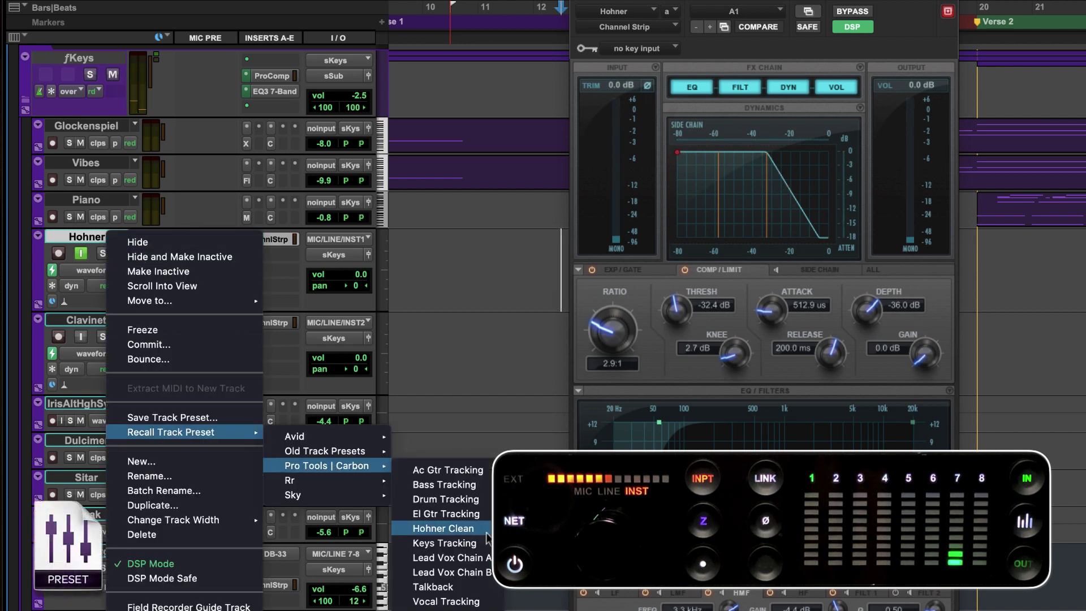
{"action": "left_click", "coordinate": [485, 532]}
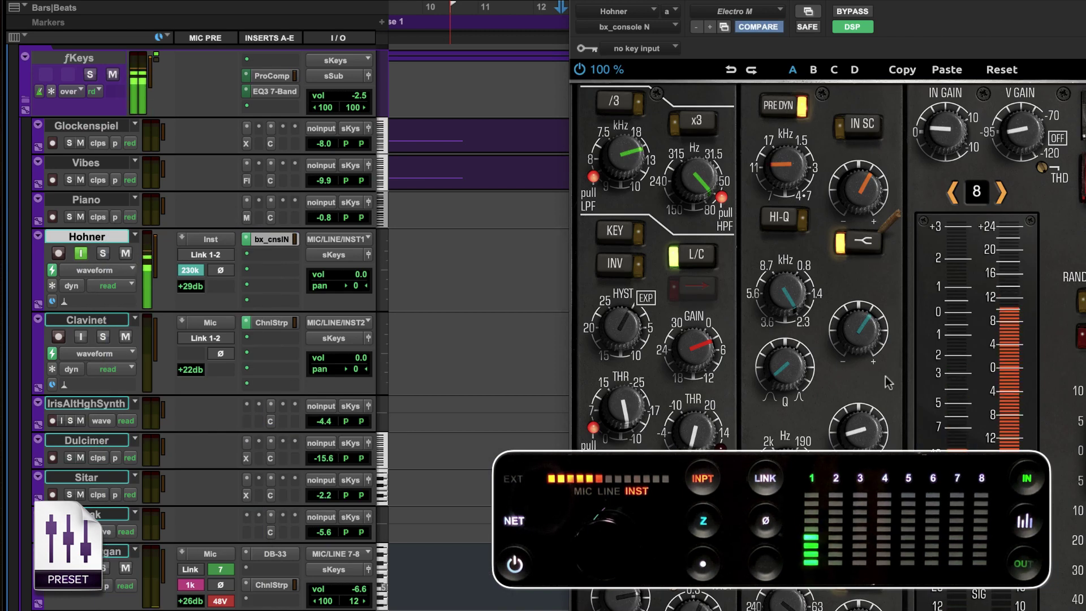
{"action": "left_click", "coordinate": [210, 238]}
- Raise Hohner's preamp gain to +39 dB and set impedance to 70k Ohm after trying 90k
{"action": "left_click_drag", "start_coordinate": [451, 424], "coordinate": [449, 398]}
{"action": "left_click", "coordinate": [432, 296]}
{"action": "left_click", "coordinate": [472, 332]}
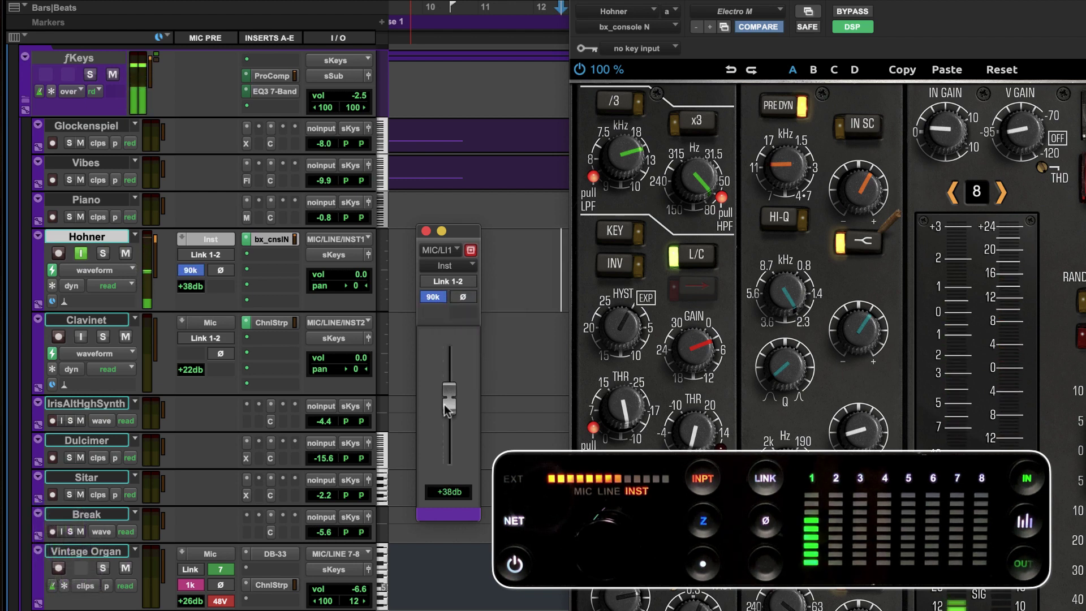
{"action": "left_click", "coordinate": [431, 297]}
{"action": "left_click", "coordinate": [469, 351]}
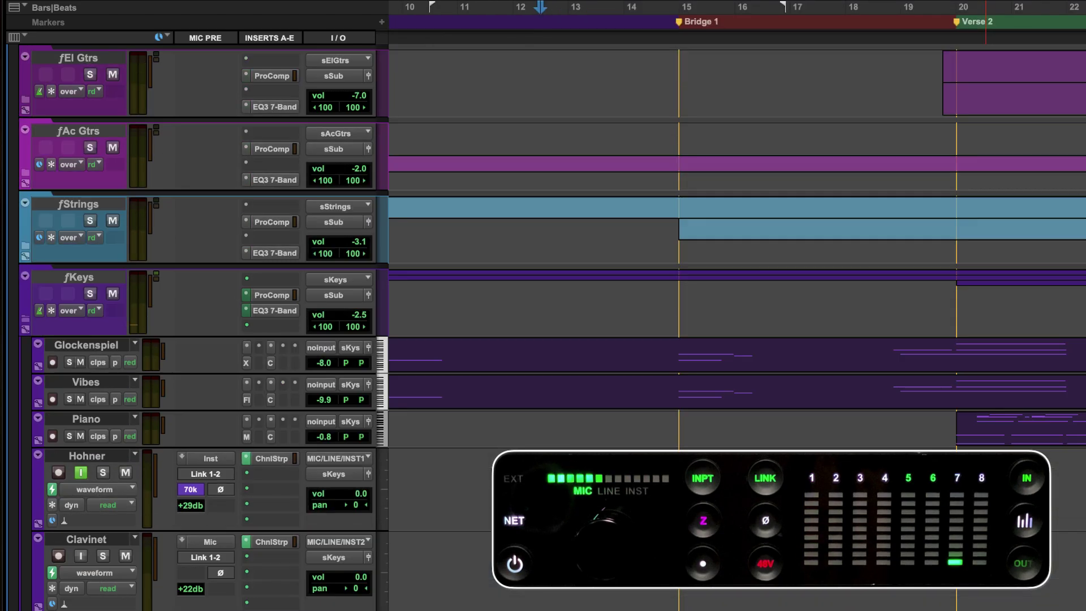
- Scroll to the drum tracks and show the Room track's inputs with MIC/LINE 5-6 checked
{"action": "scroll", "coordinate": [472, 475], "scroll_direction": "up", "scroll_amount": 15}
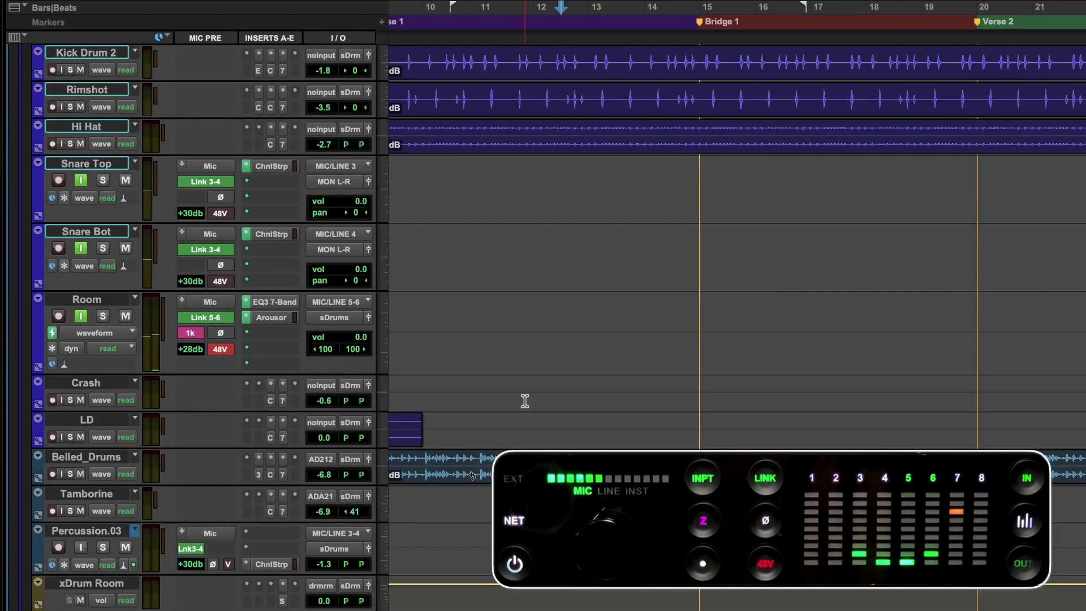
{"action": "left_click", "coordinate": [337, 302]}
{"action": "mouse_move", "coordinate": [345, 303]}
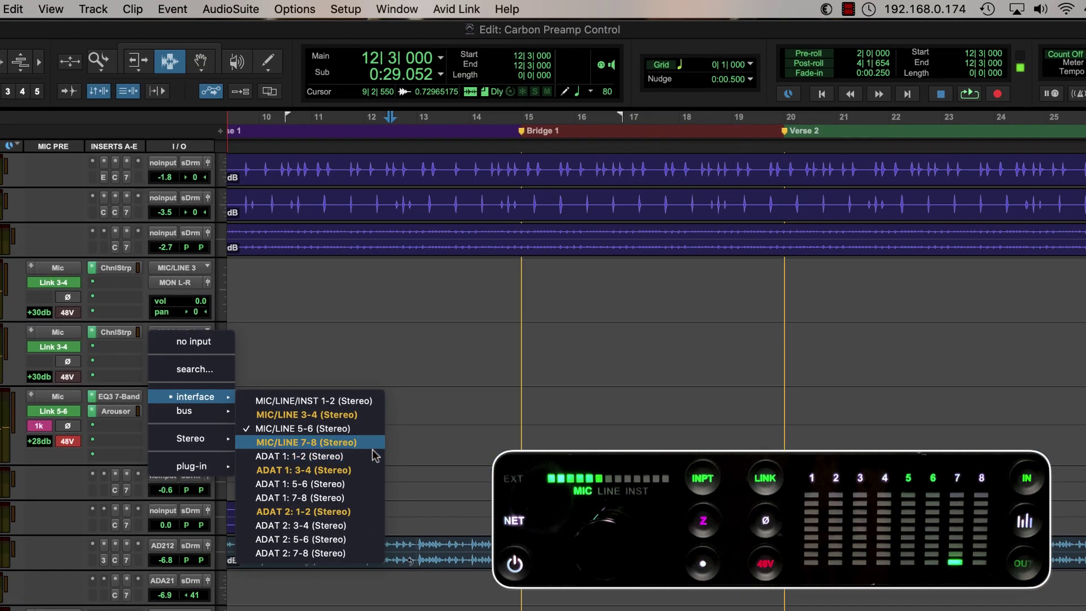
- Close the input list and recall window configuration 15: Drum Preamps, showing MIC/LINE 3, 4 and 5-6 preamps
{"action": "left_click", "coordinate": [440, 422]}
{"action": "left_click", "coordinate": [398, 10]}
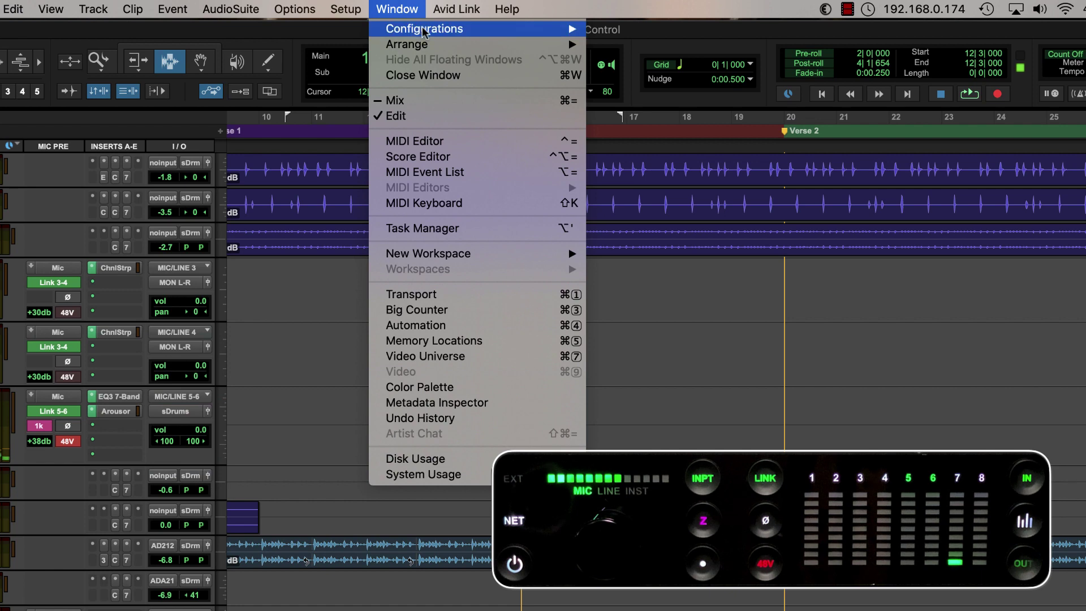
{"action": "mouse_move", "coordinate": [424, 31]}
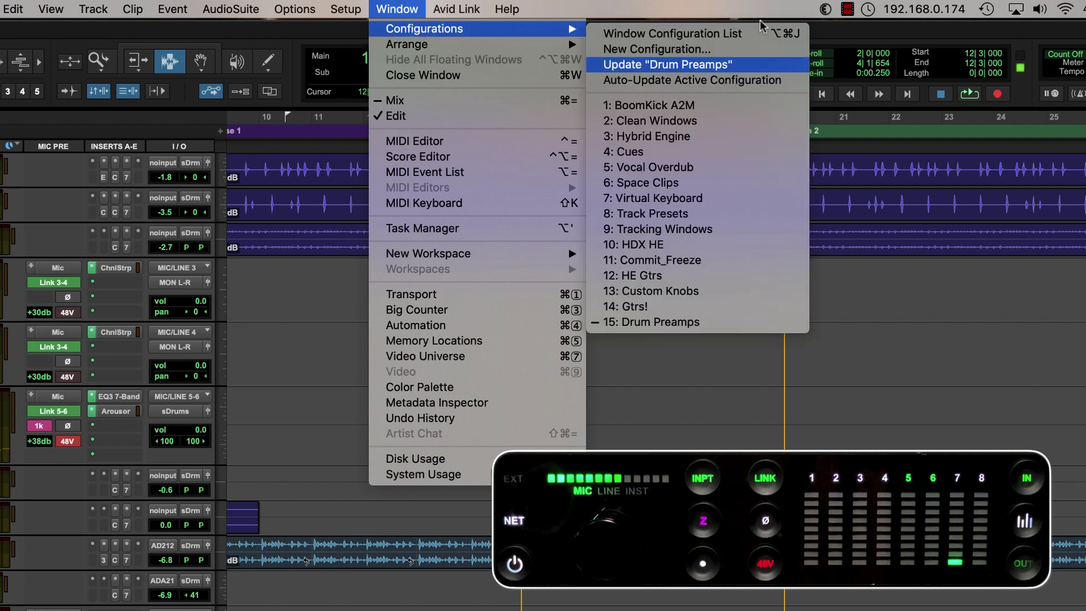
{"action": "left_click", "coordinate": [798, 321]}
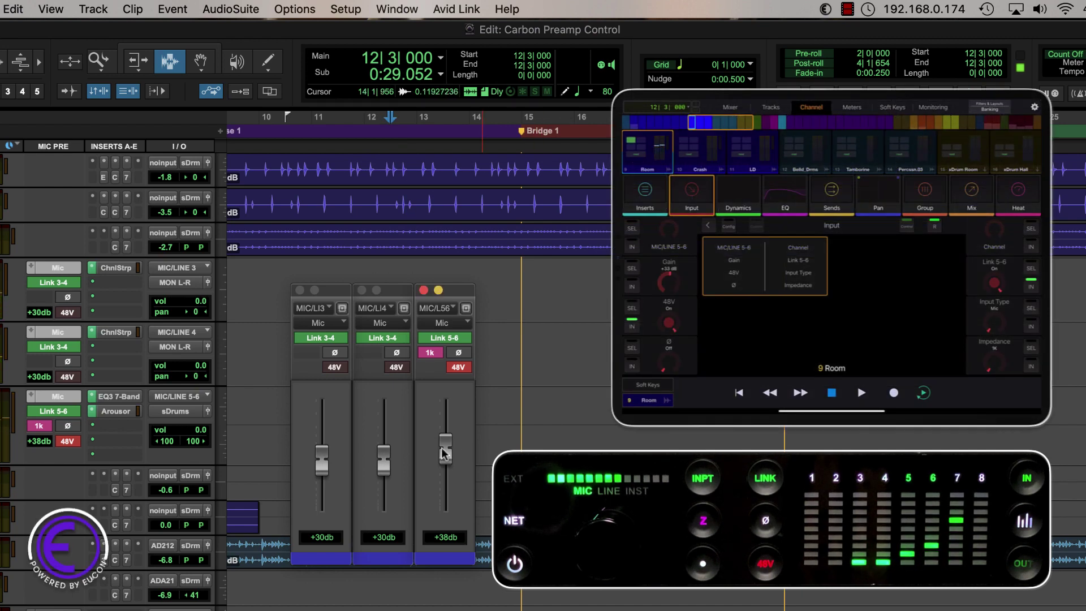
- Raise the Room preamp gain to +44 dB, unlink it, and lower channel 5 to +7 dB
{"action": "left_click_drag", "start_coordinate": [441, 470], "coordinate": [441, 433]}
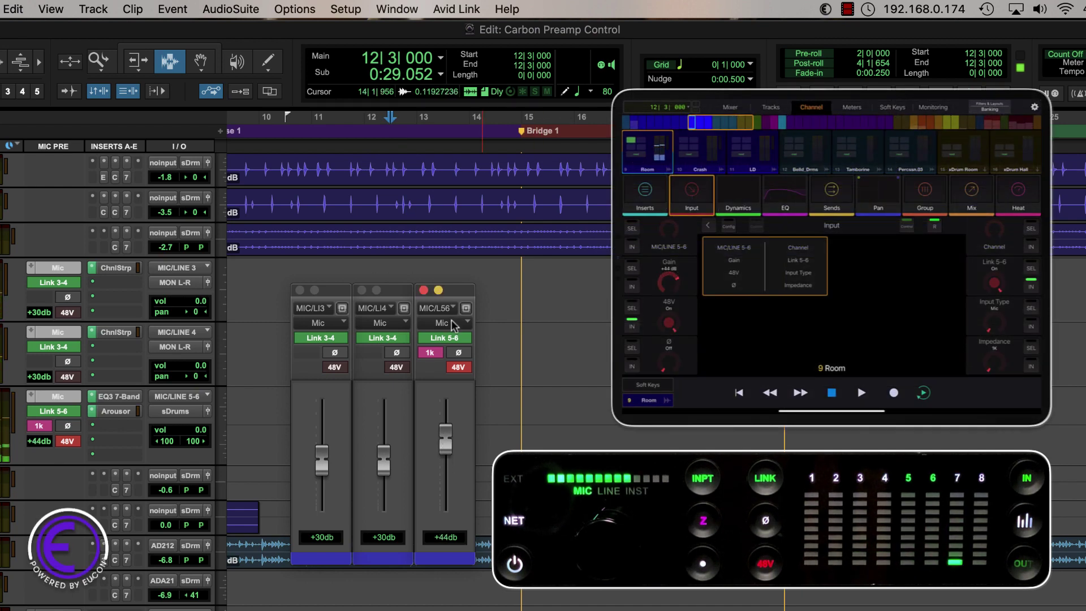
{"action": "left_click", "coordinate": [452, 338]}
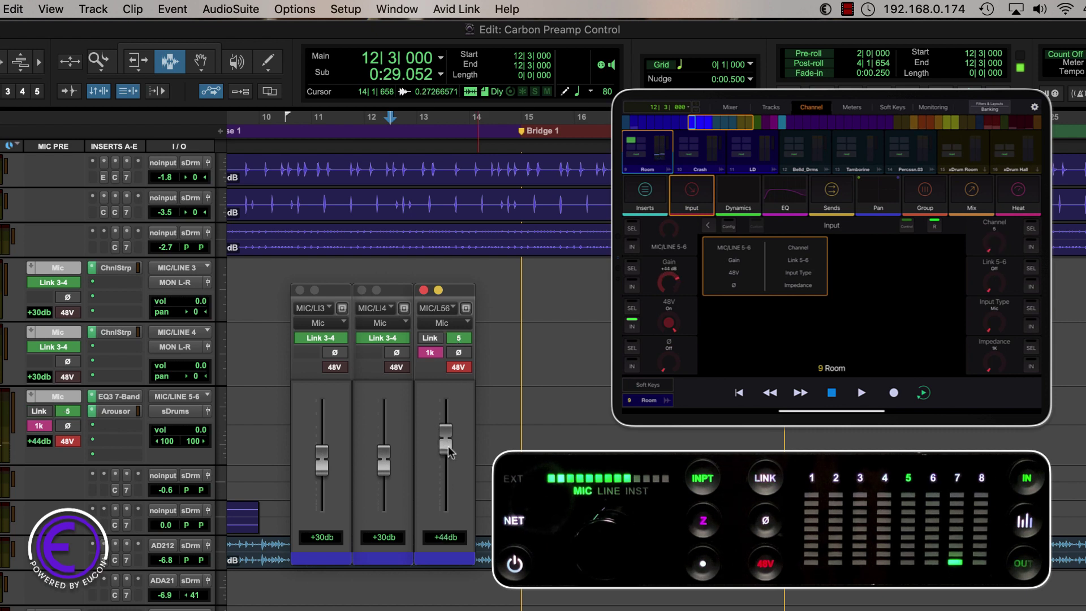
{"action": "left_click_drag", "start_coordinate": [447, 486], "coordinate": [447, 493]}
{"action": "left_click", "coordinate": [458, 337]}
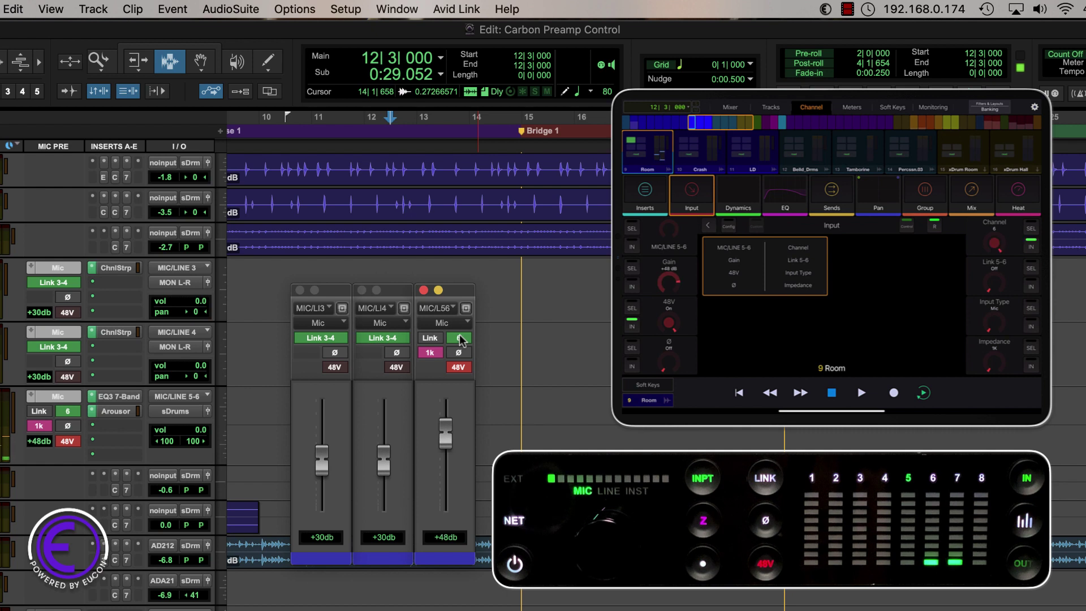
{"action": "left_click", "coordinate": [458, 337]}
- Relink Room channels 5-6 and set their impedance to 5k Ohm
{"action": "left_click", "coordinate": [431, 338]}
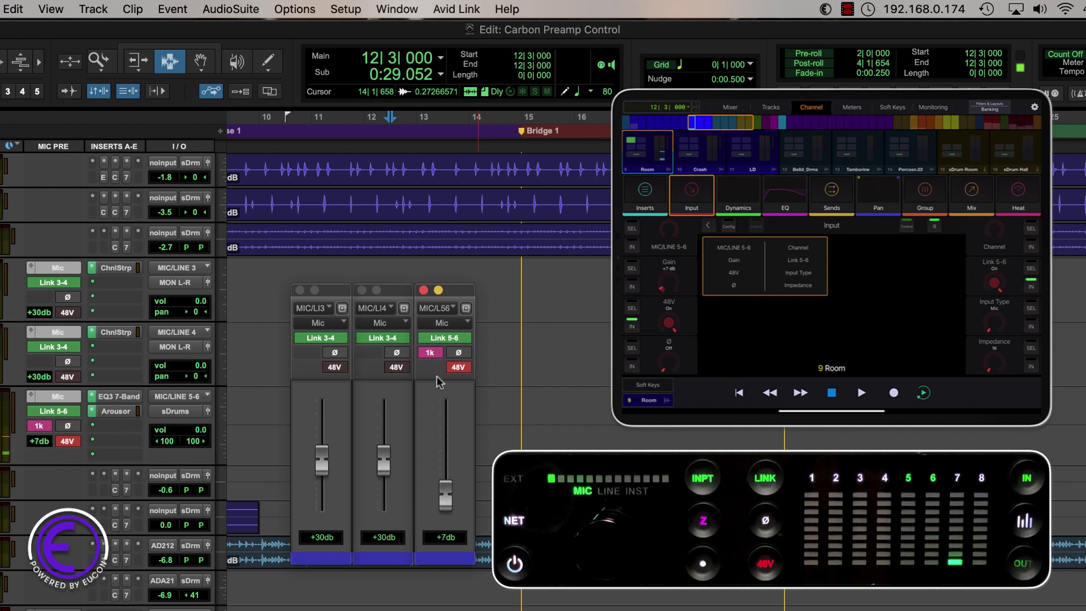
{"action": "left_click", "coordinate": [429, 353]}
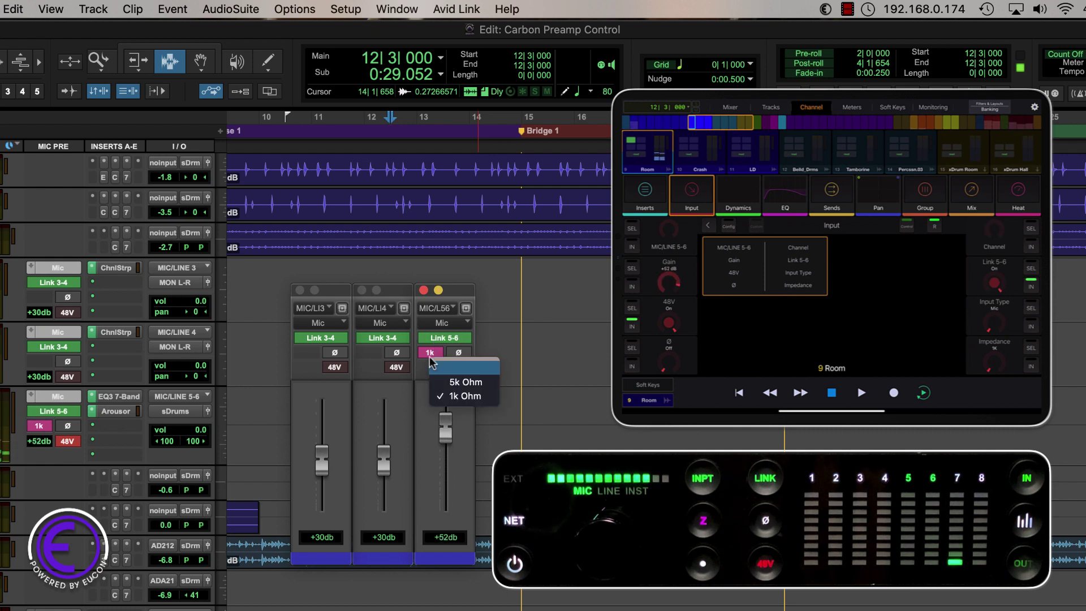
{"action": "left_click", "coordinate": [446, 381]}
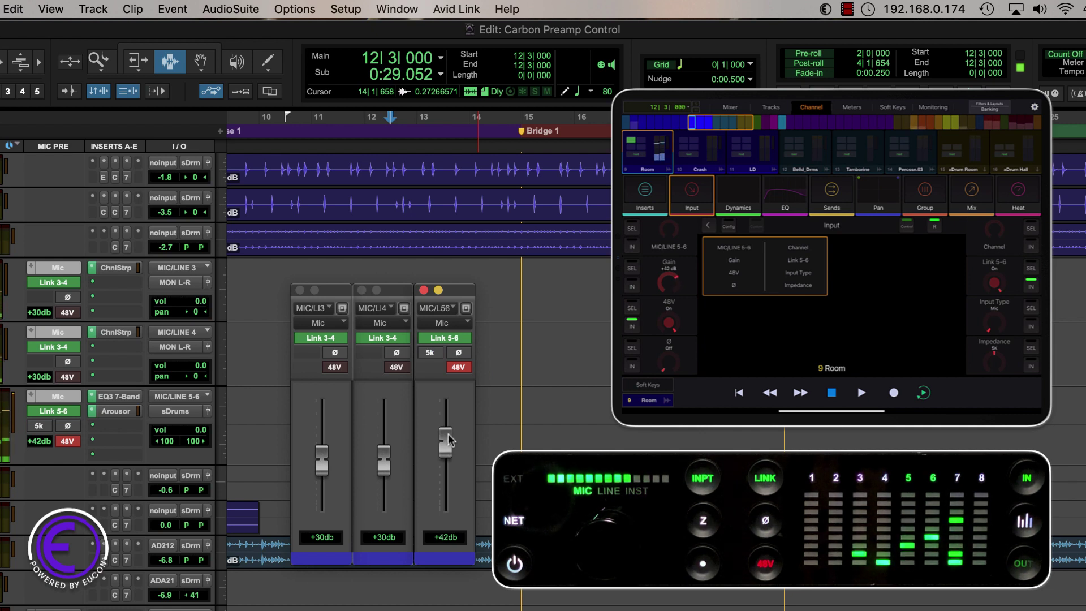
- Unlink MIC/LINE 3-4, then set snare top to +40 dB, snare bottom to +31 dB, and Room to +51 dB
{"action": "left_click", "coordinate": [321, 338]}
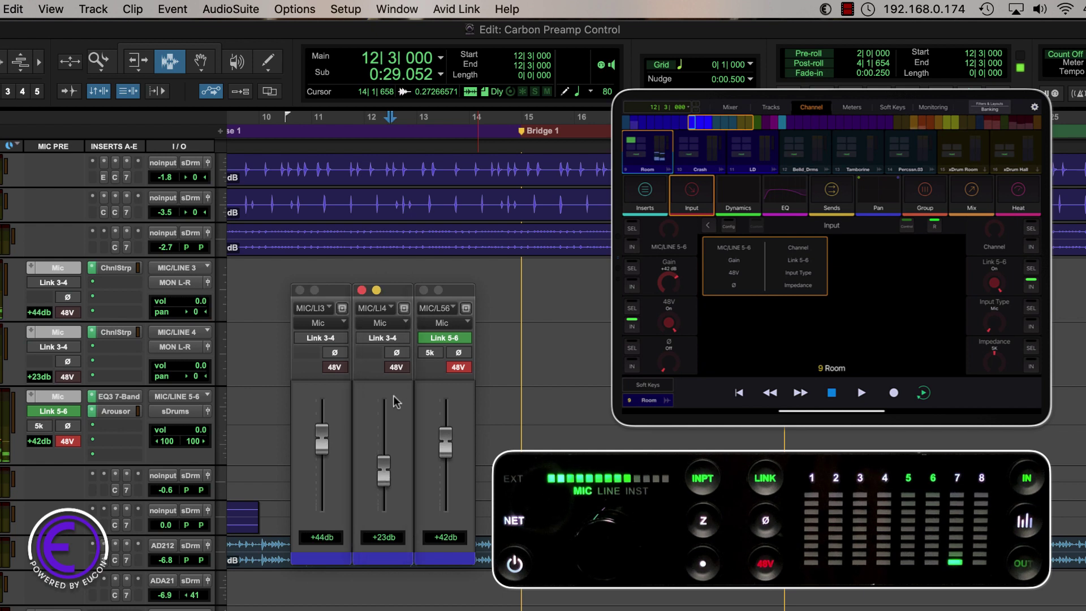
{"action": "left_click_drag", "start_coordinate": [318, 446], "coordinate": [319, 439]}
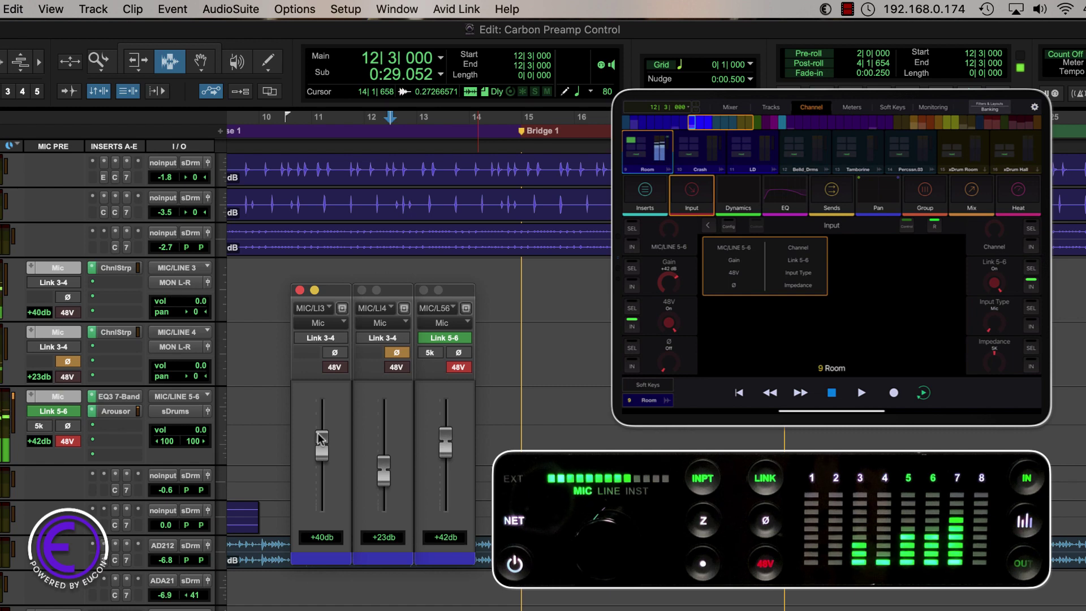
{"action": "left_click", "coordinate": [384, 473]}
{"action": "left_click_drag", "start_coordinate": [382, 480], "coordinate": [384, 470]}
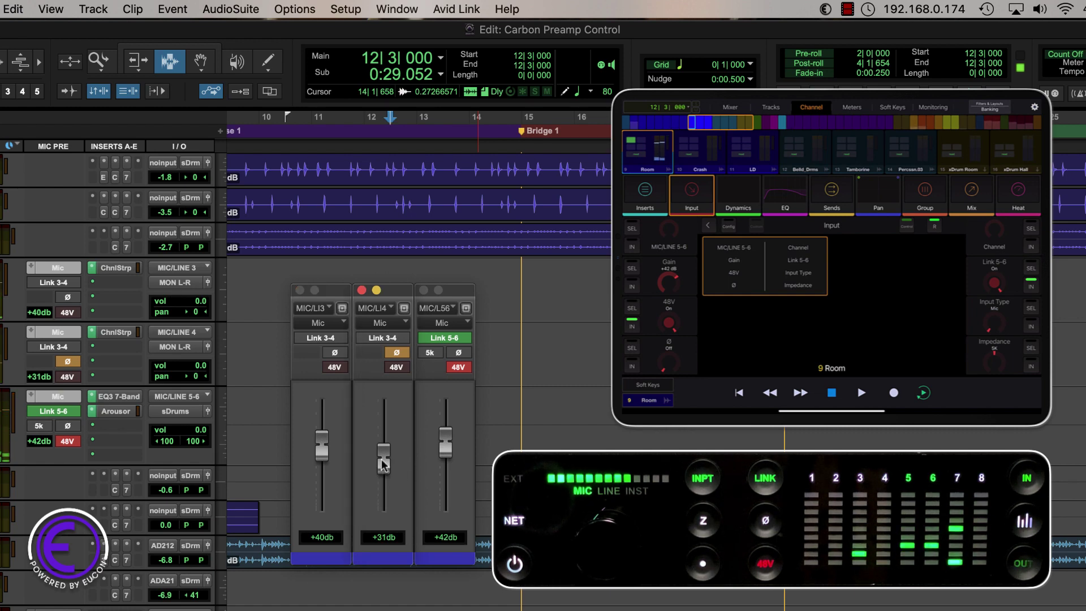
{"action": "left_click_drag", "start_coordinate": [441, 437], "coordinate": [442, 418]}
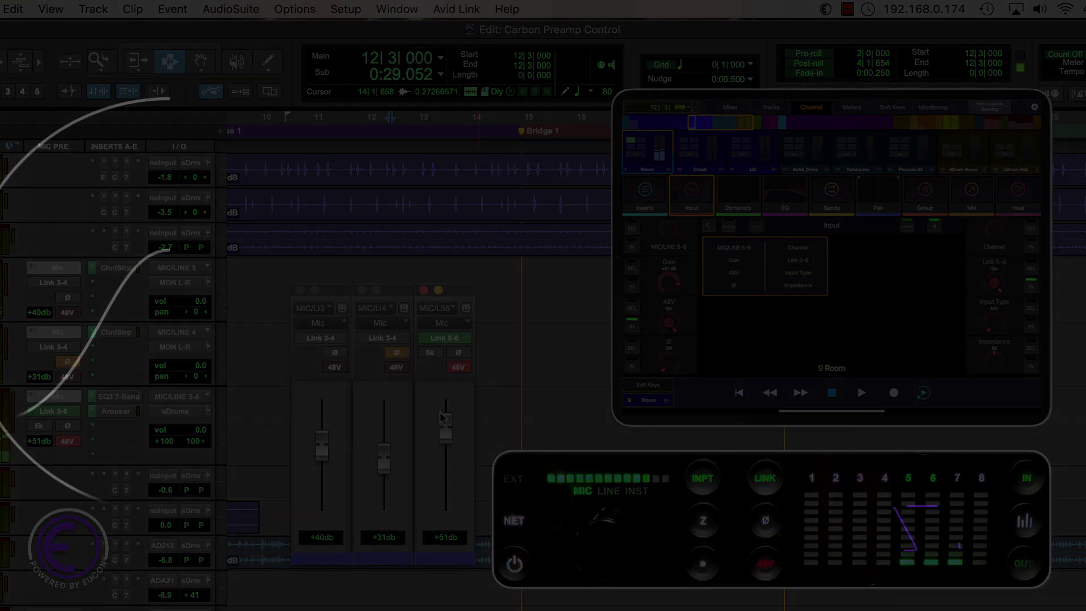